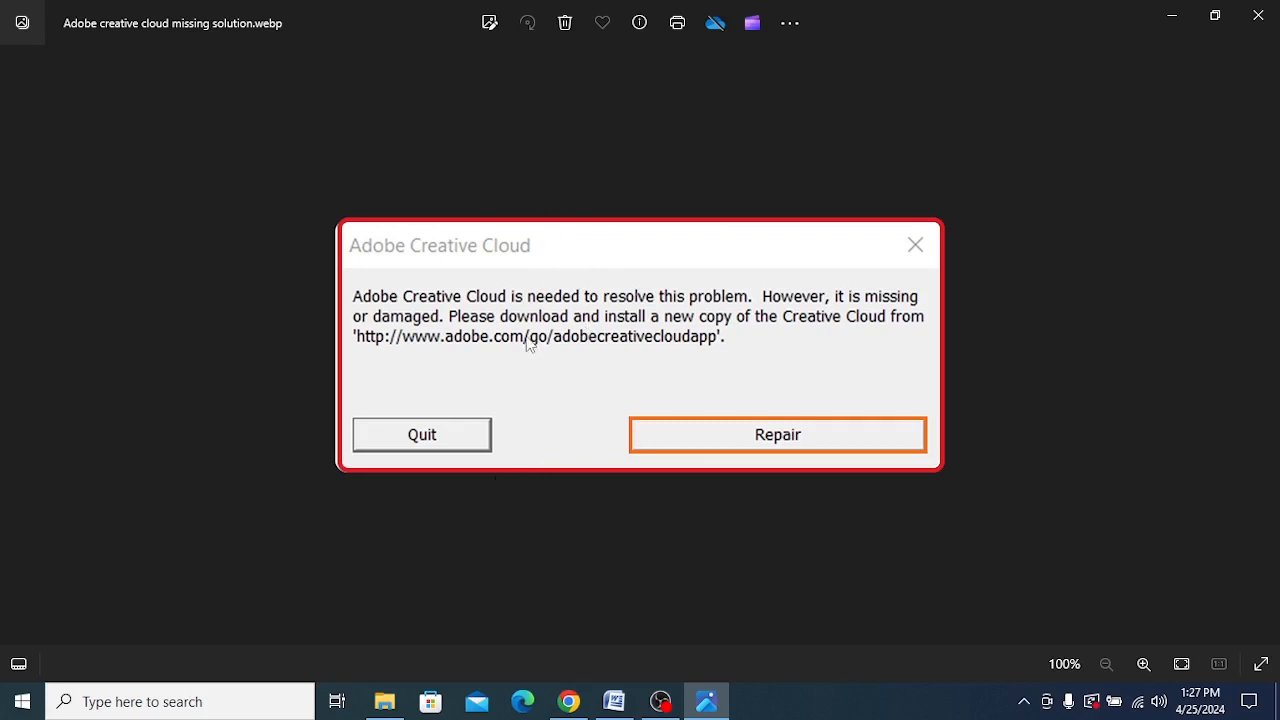
Step: Examine the Adobe Creative Cloud missing-or-damaged error message in the open image
scroll(529, 343, "up", 2)
scroll(529, 343, "down", 2)
scroll(487, 340, "up", 2)
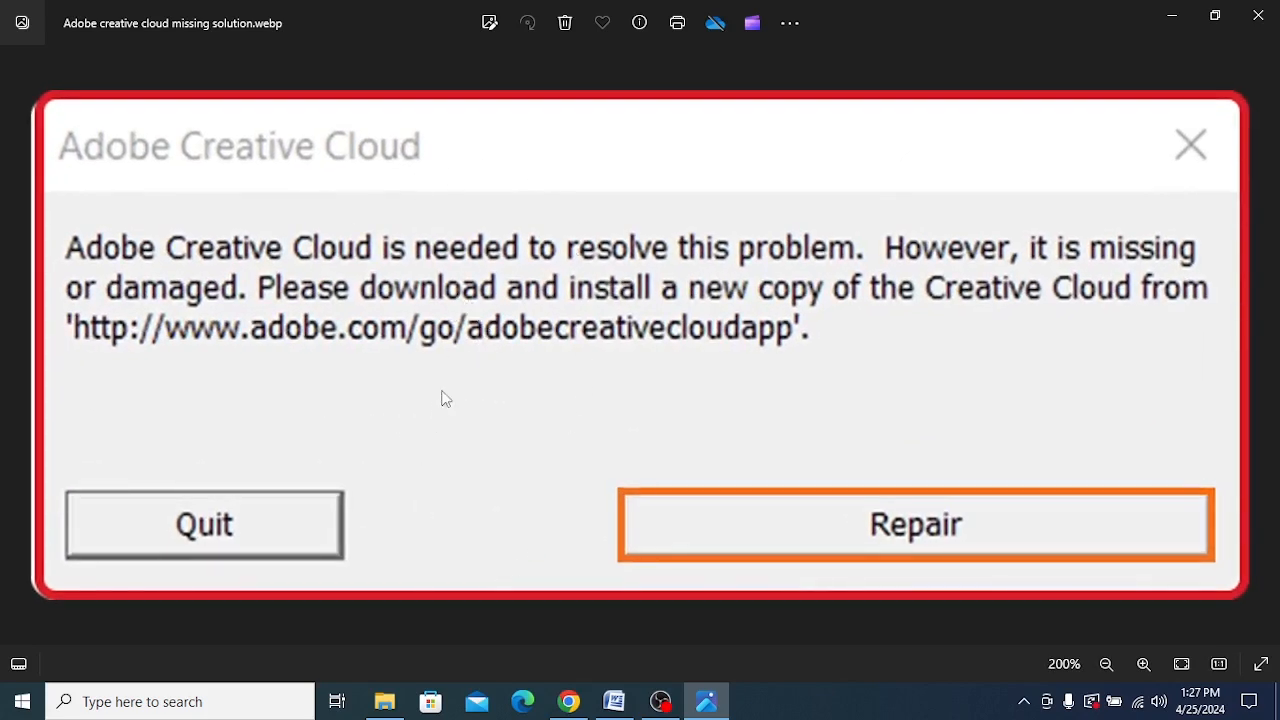
scroll(450, 364, "down", 2)
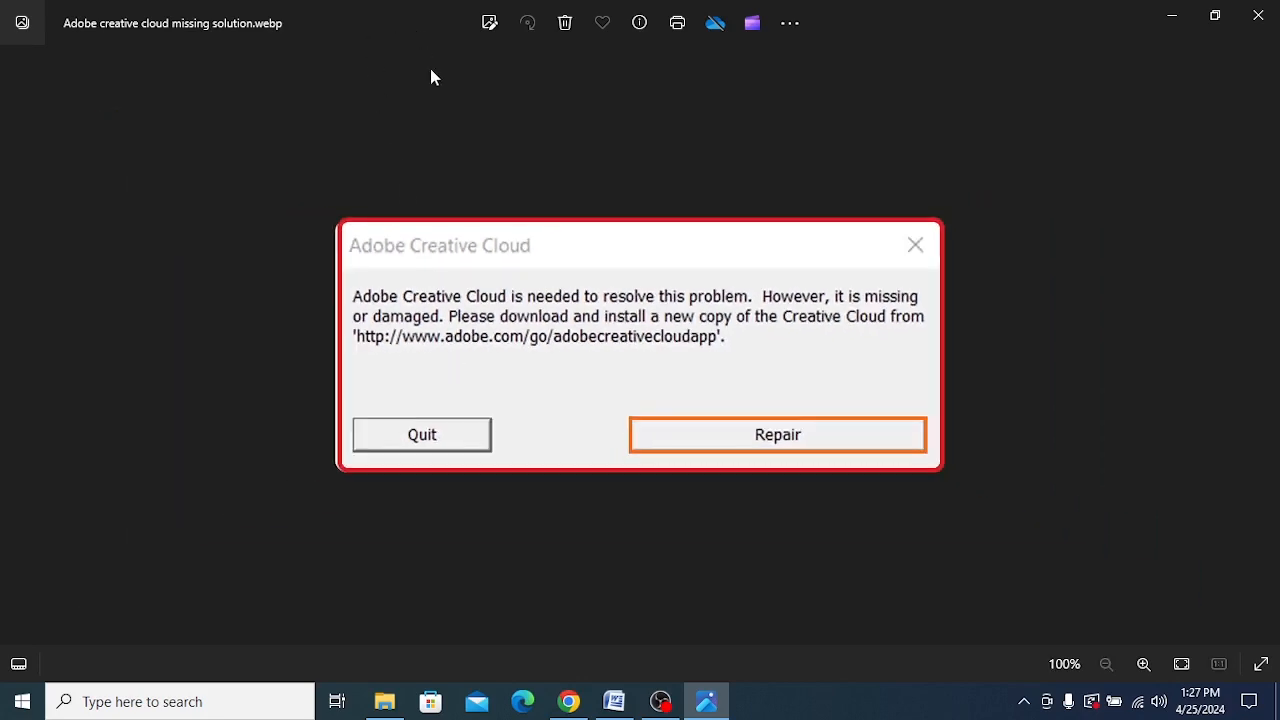
scroll(432, 76, "up", 2)
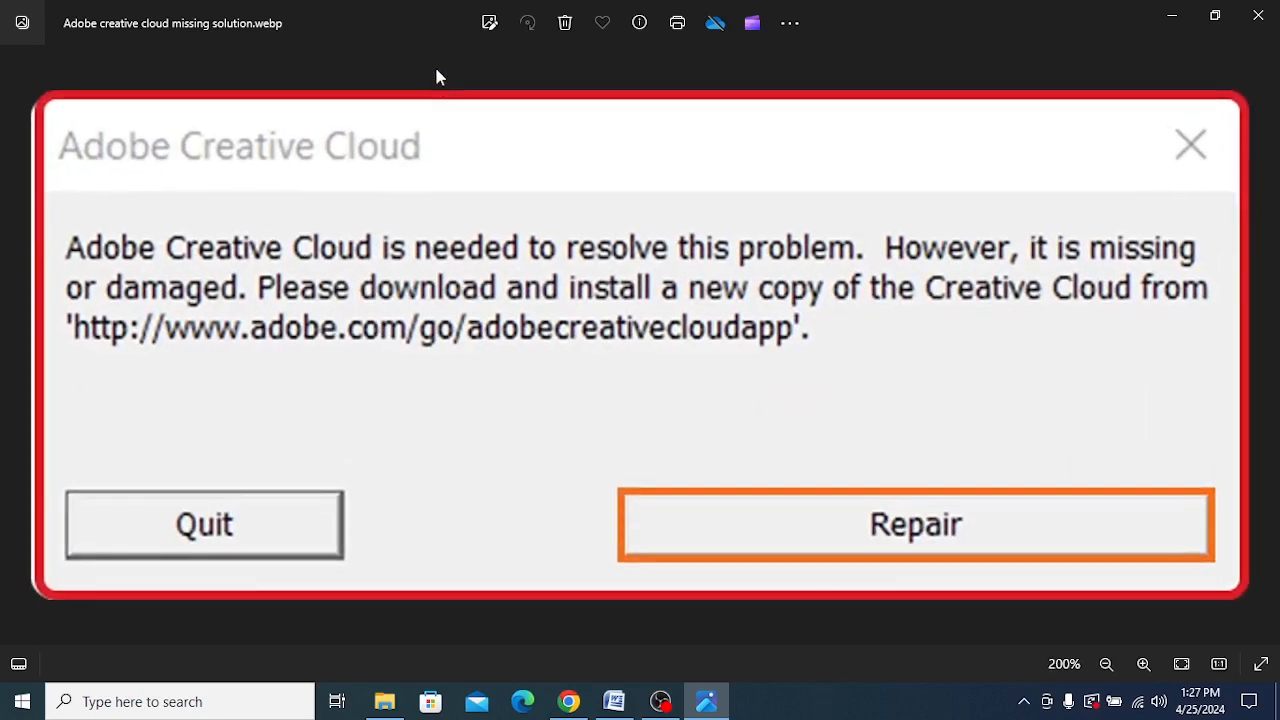
scroll(486, 77, "down", 4)
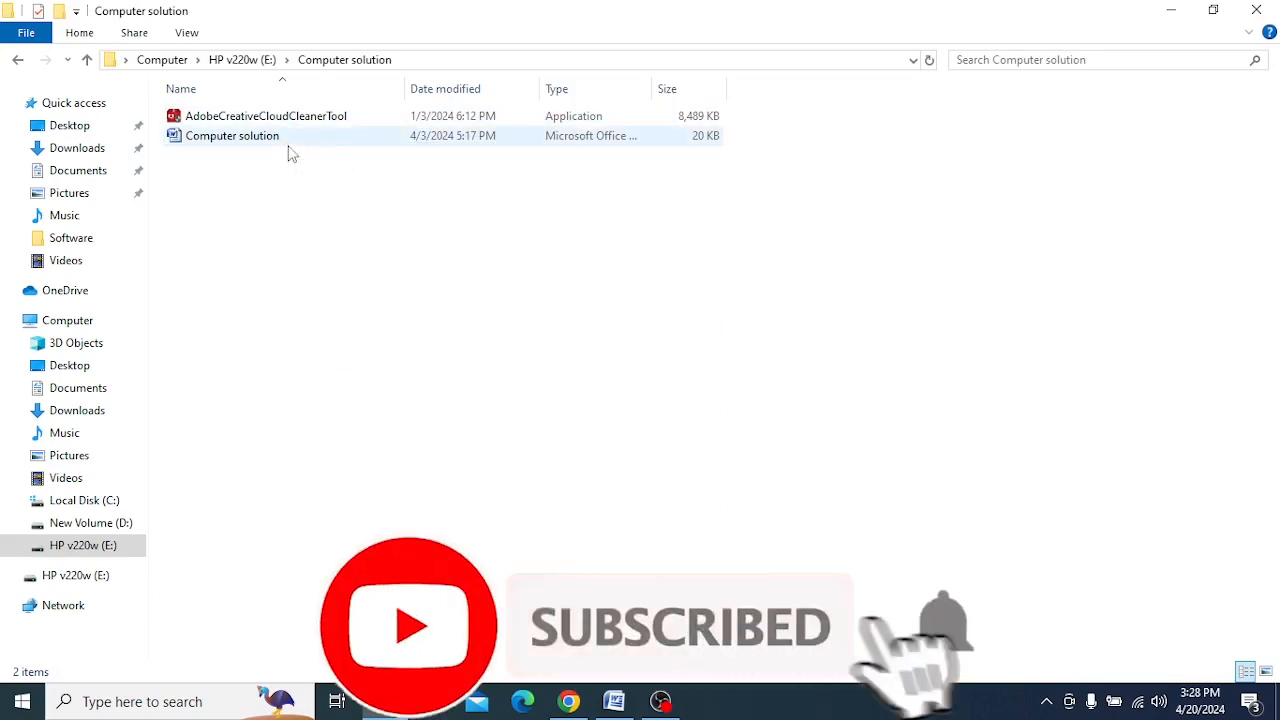
Step: Open the Computer solution document and copy the helpx.adobe.com Cleaner tool link under the first solution heading
double_click(292, 140)
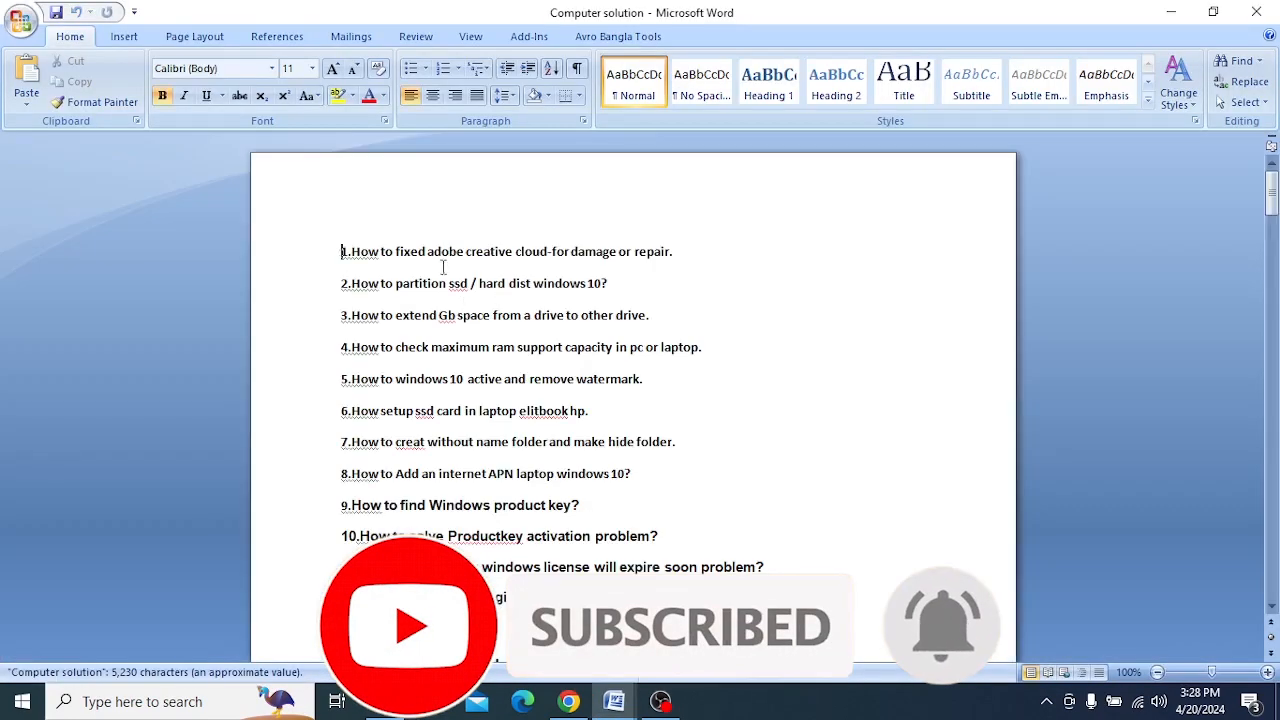
scroll(463, 515, "down", 5)
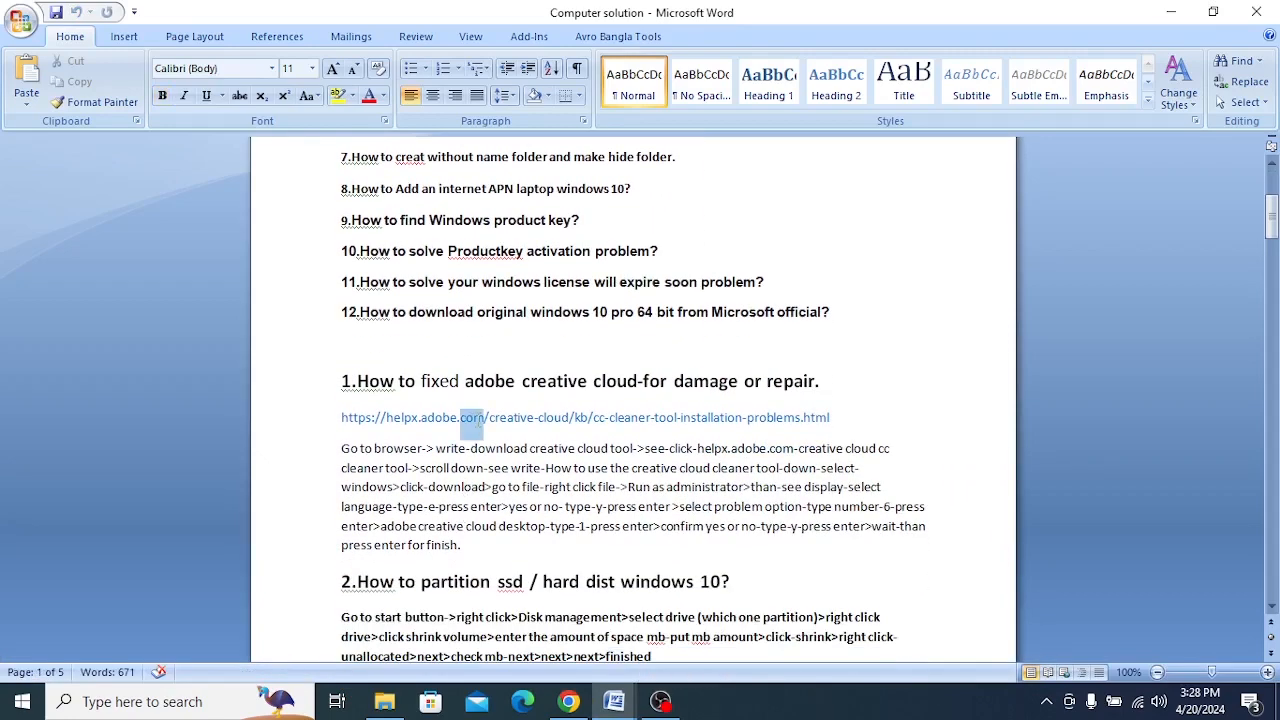
triple_click(478, 430)
right_click(479, 424)
left_click(509, 455)
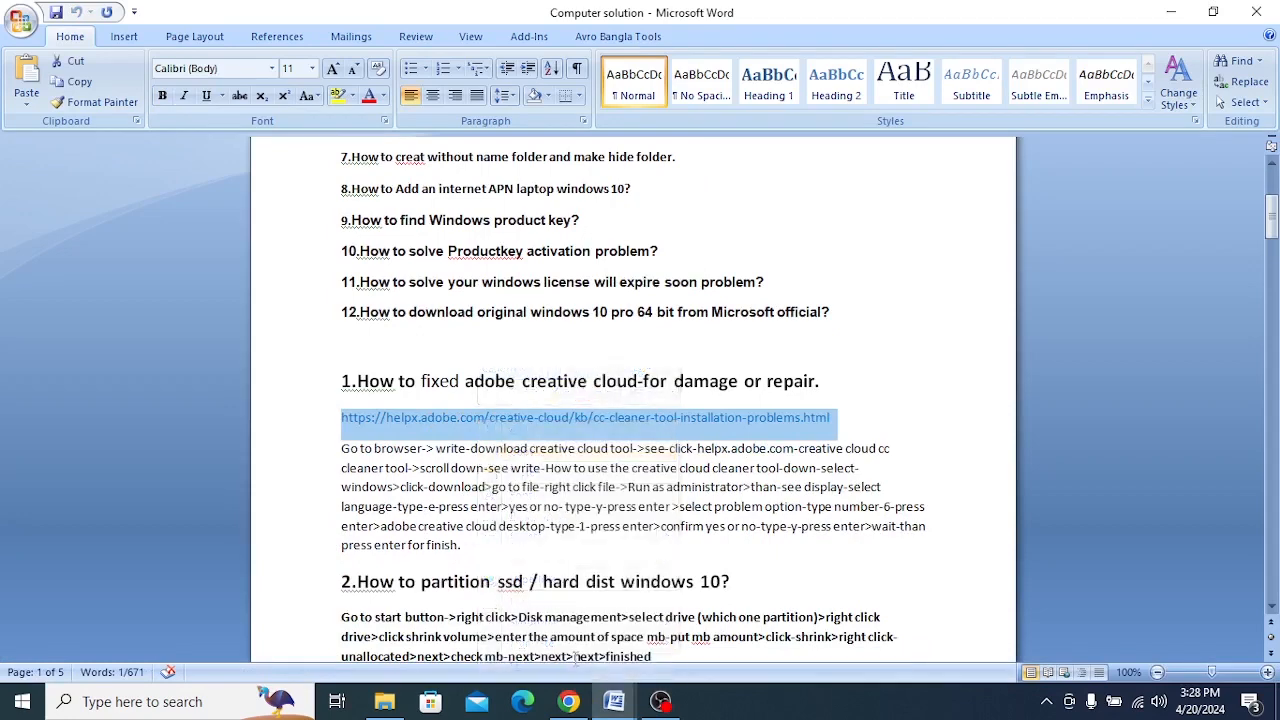
left_click(614, 704)
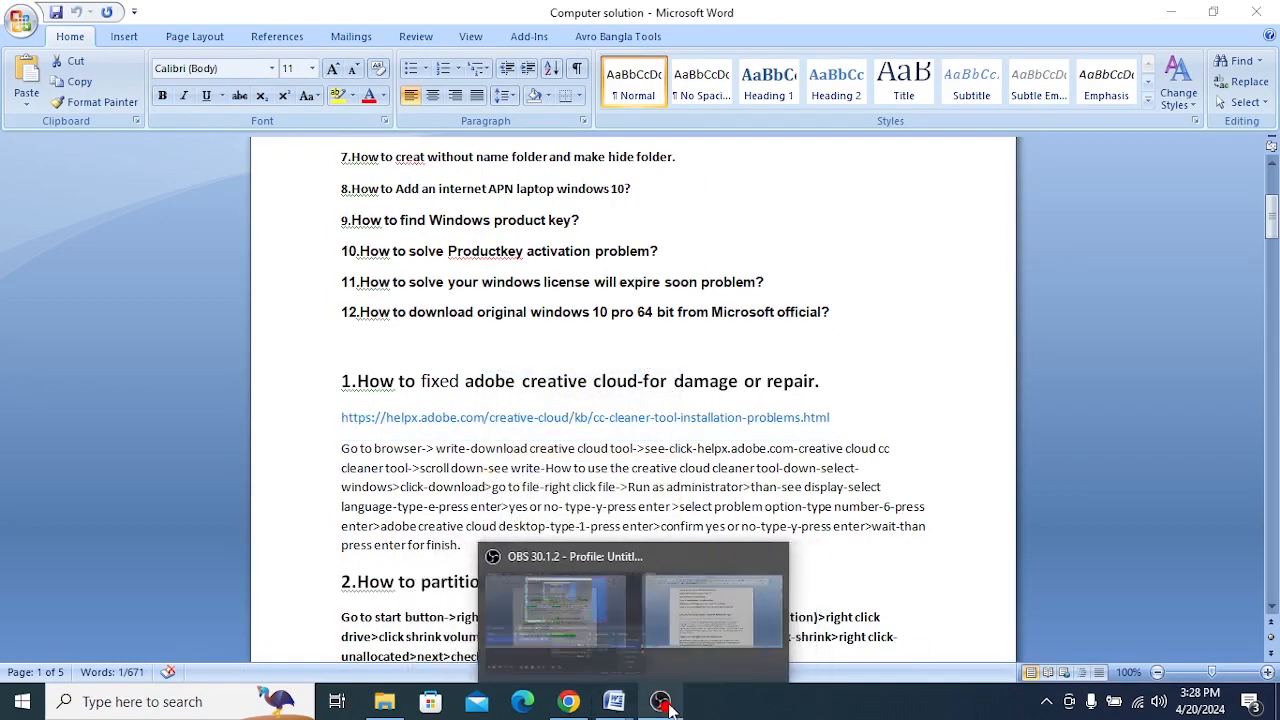
left_click(566, 704)
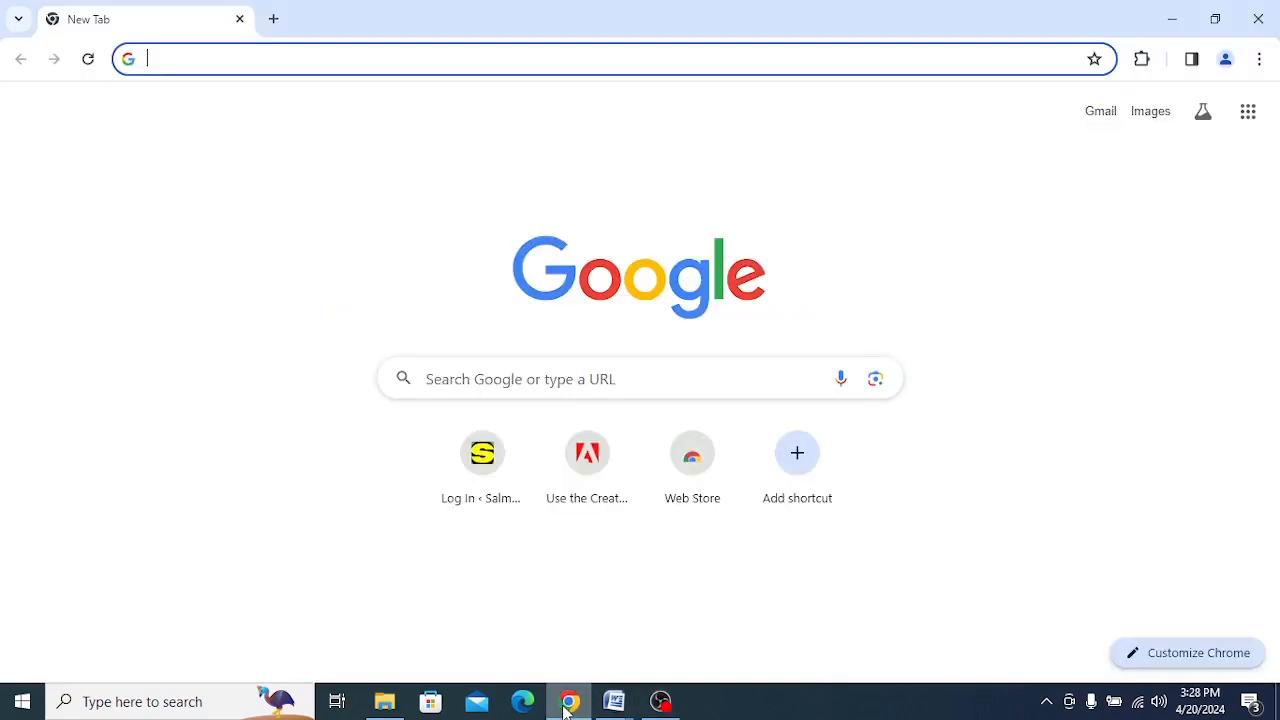
left_click(469, 378)
right_click(469, 378)
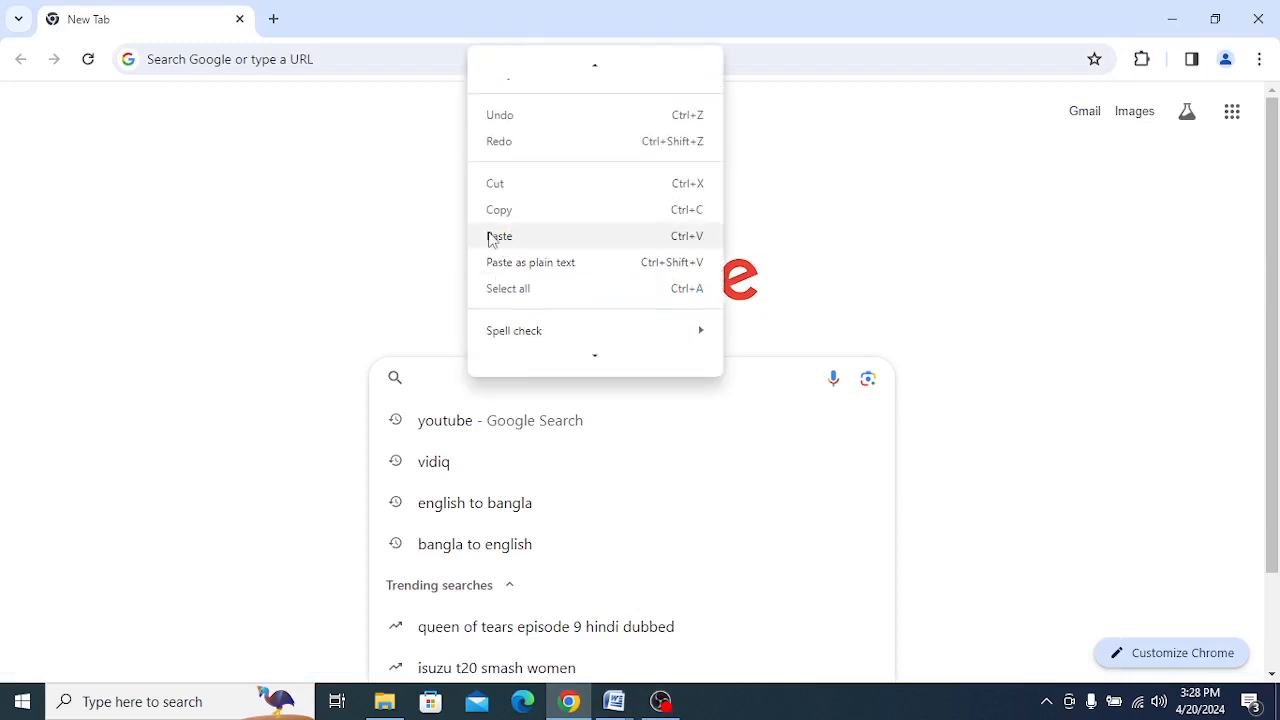
left_click(493, 236)
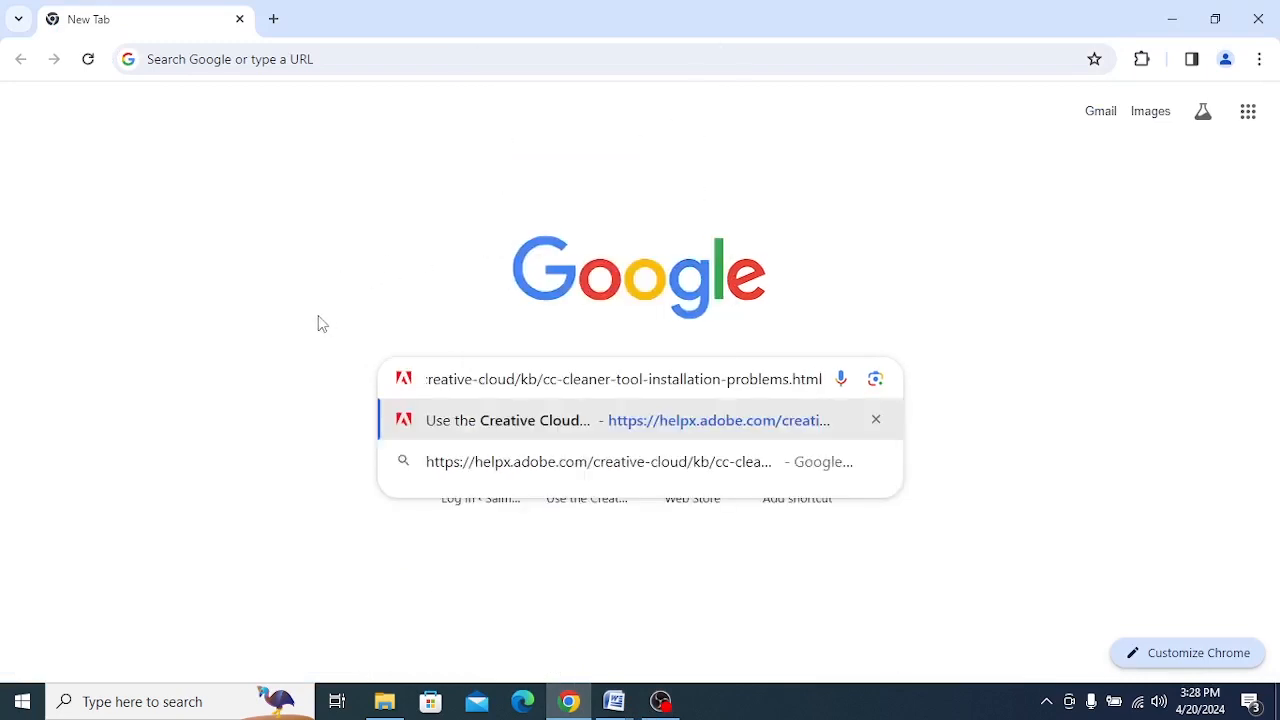
key("Return")
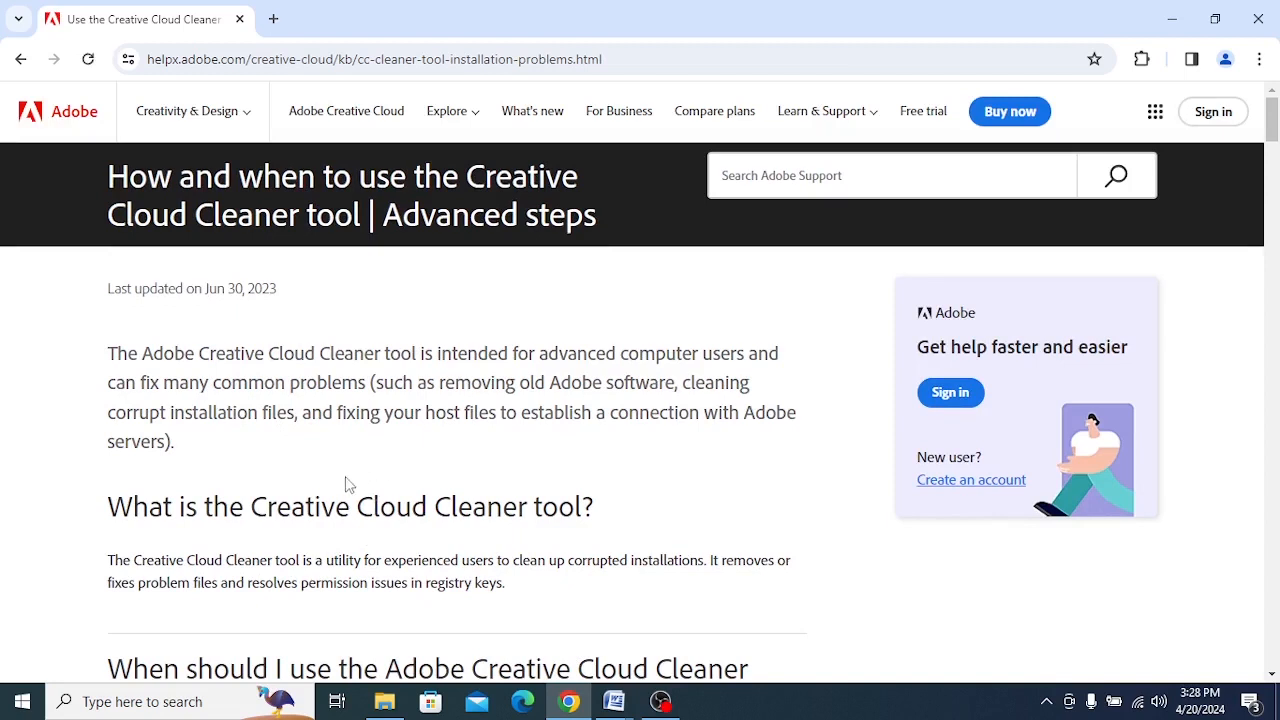
left_click(530, 62)
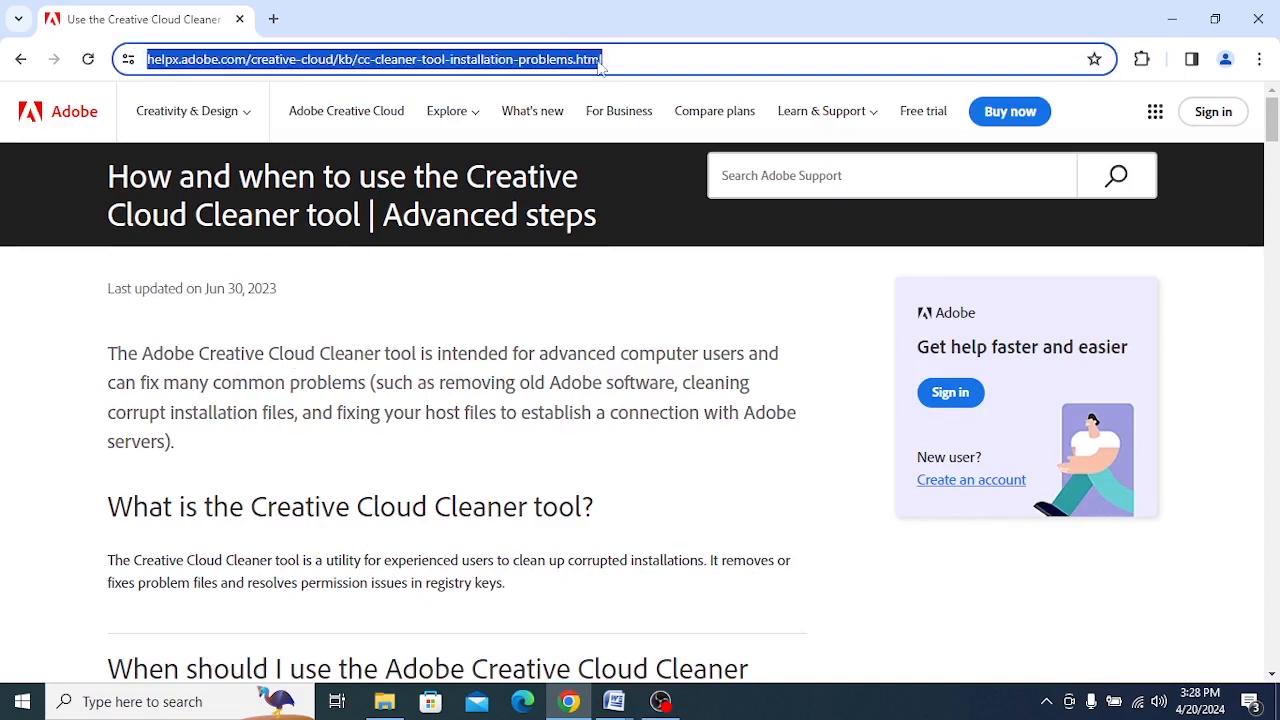
left_click(649, 59)
left_click_drag(650, 59, 150, 62)
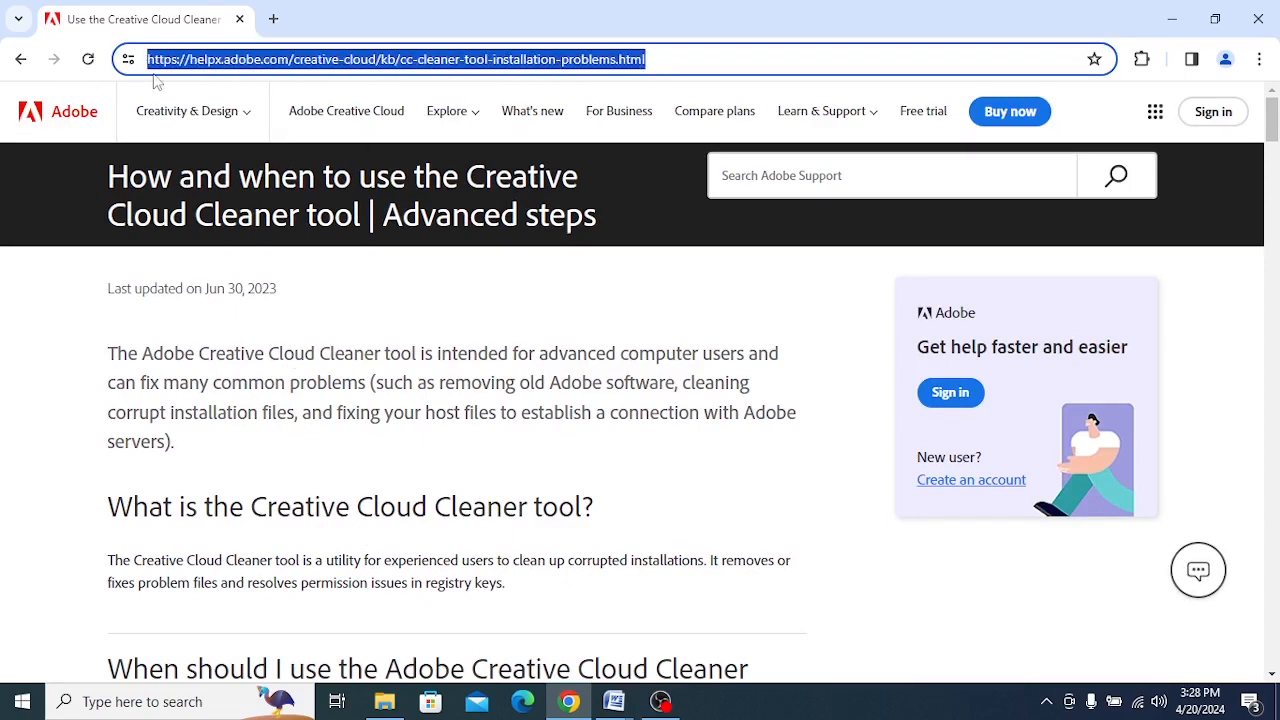
left_click(290, 60)
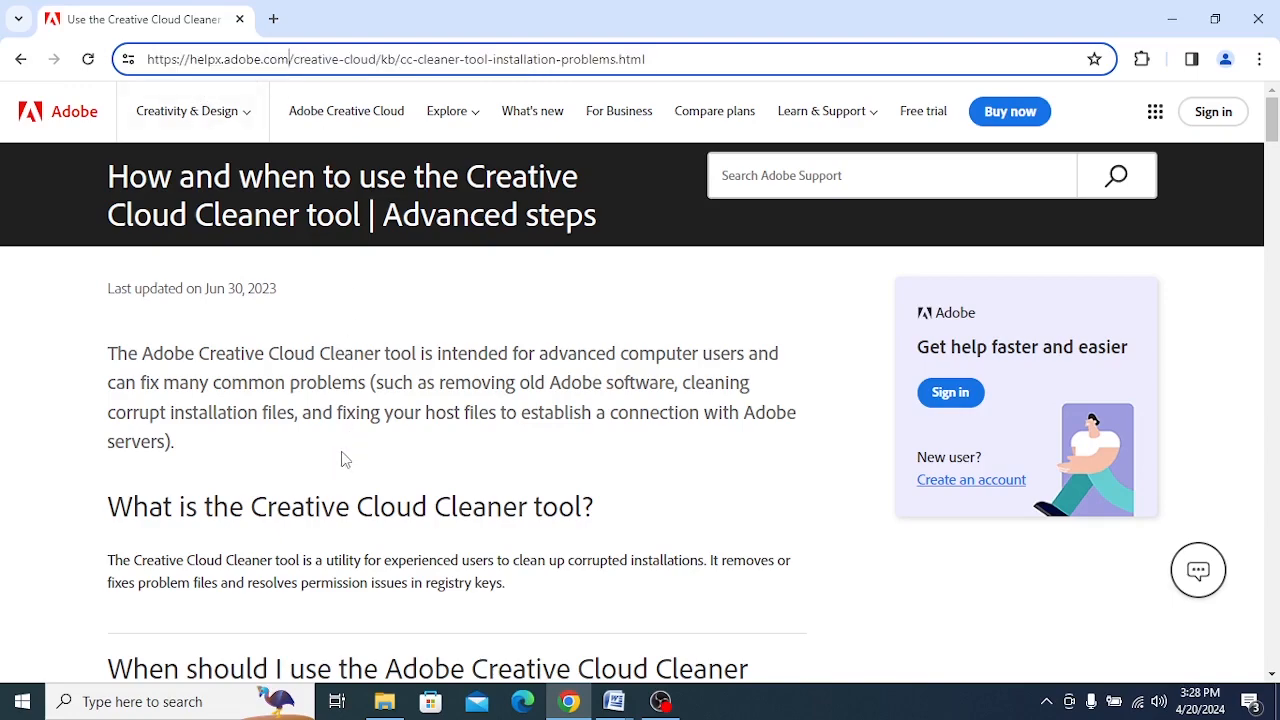
Step: Examine the "How to use the Creative Cloud Cleaner tool" section and its operating system filter options
scroll(338, 458, "down", 10)
scroll(318, 468, "down", 3)
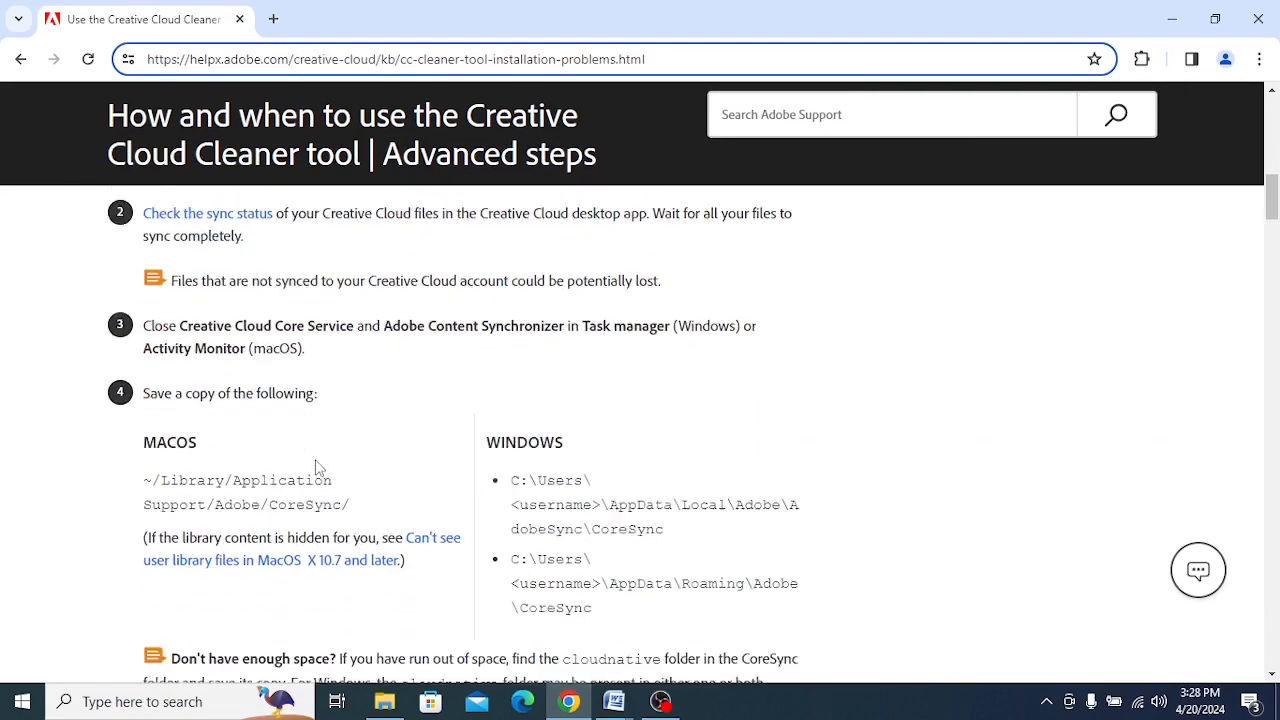
scroll(340, 472, "down", 6)
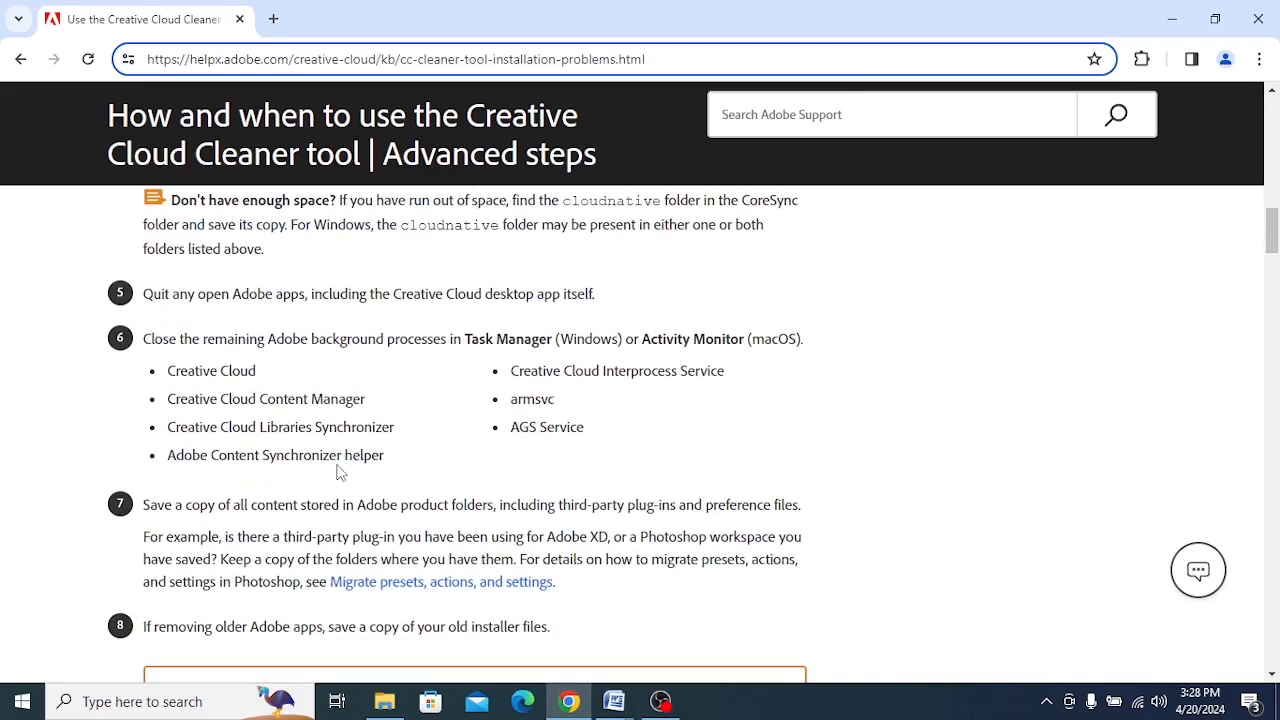
scroll(335, 440, "down", 5)
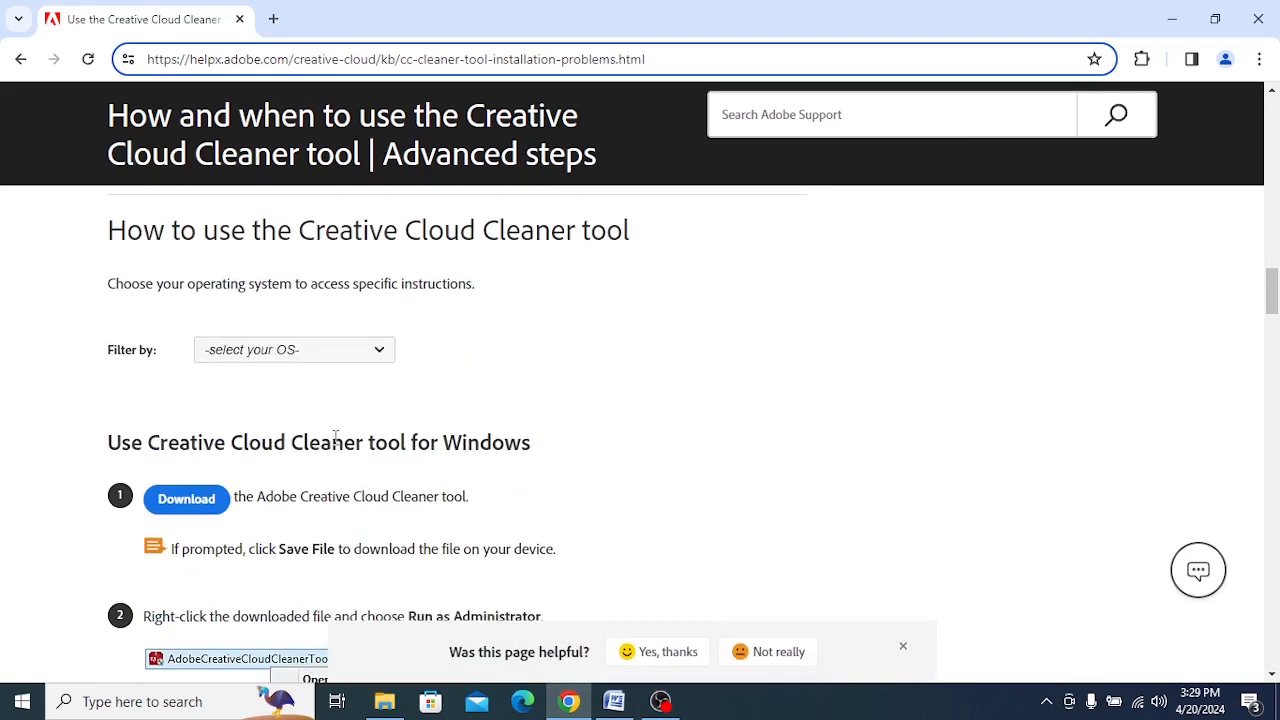
scroll(335, 420, "down", 2)
scroll(329, 415, "up", 4)
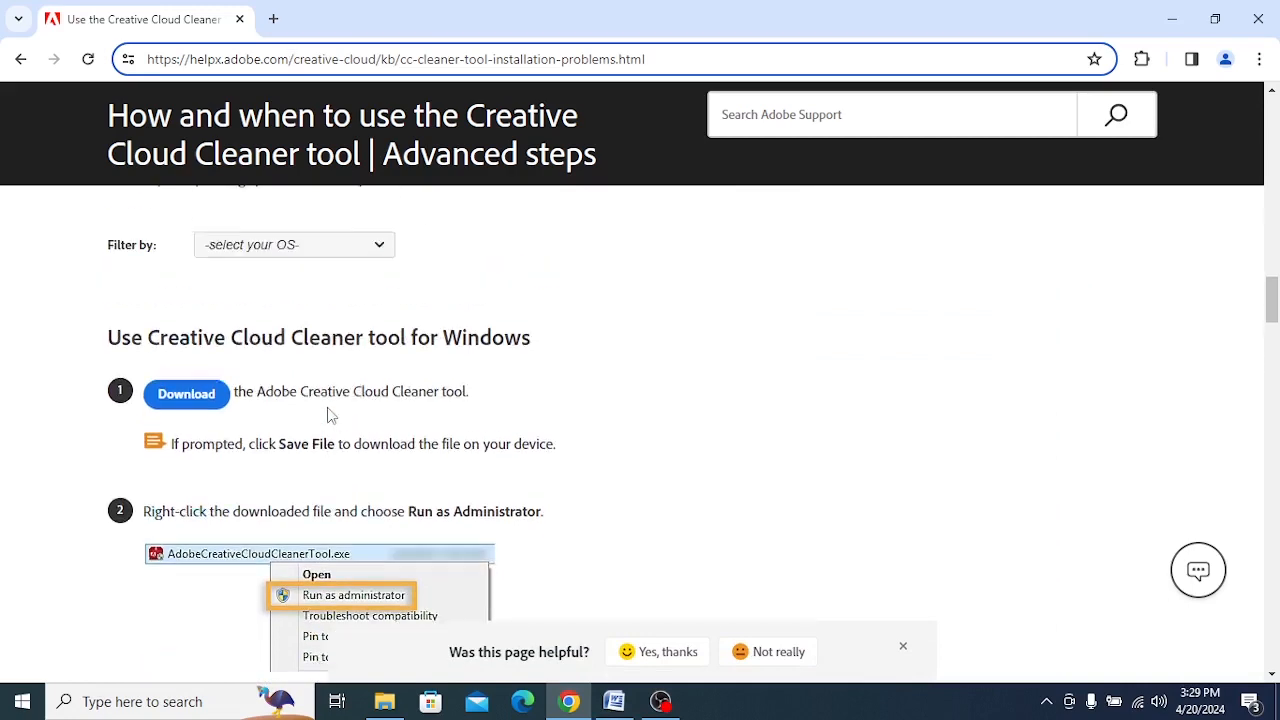
scroll(390, 528, "down", 2)
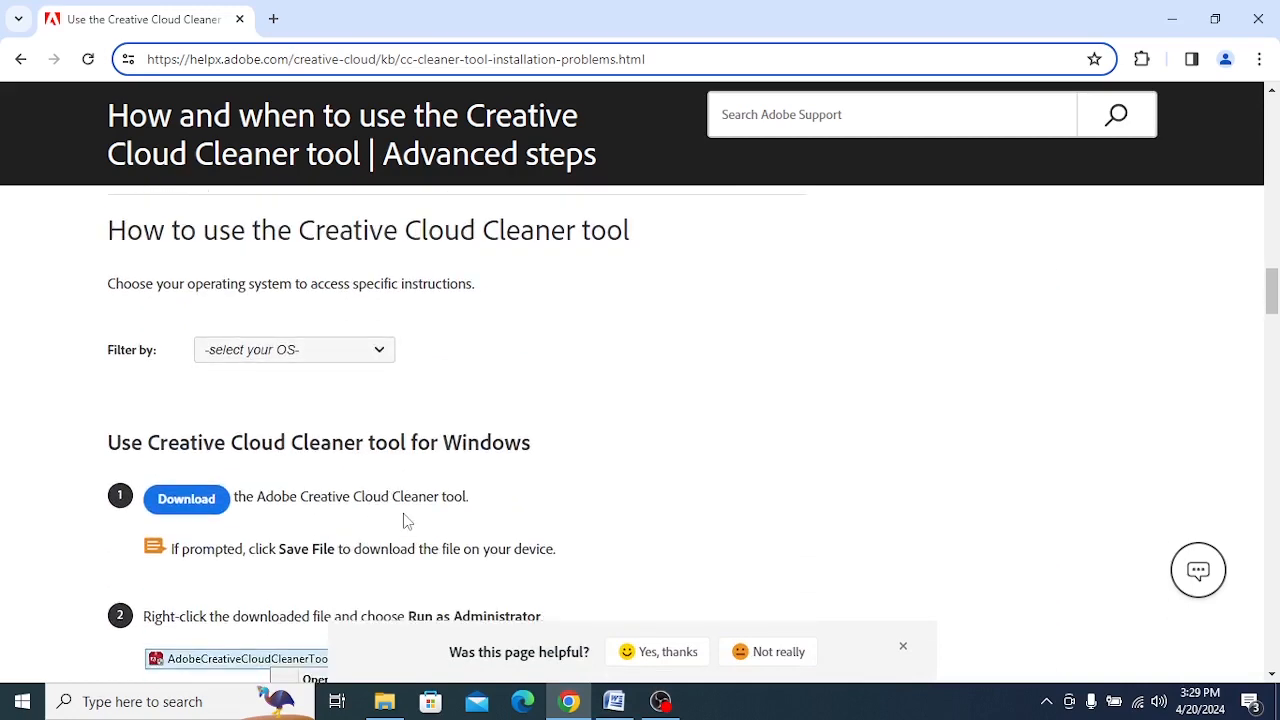
left_click(380, 351)
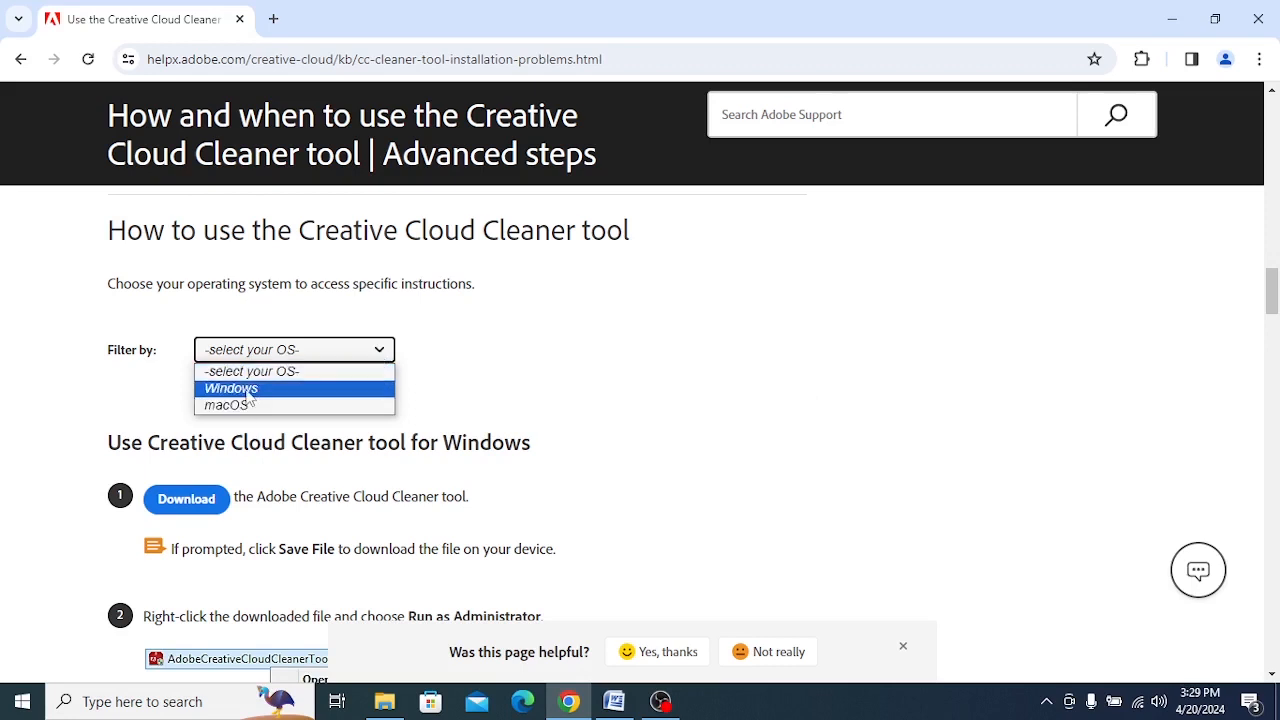
left_click(478, 398)
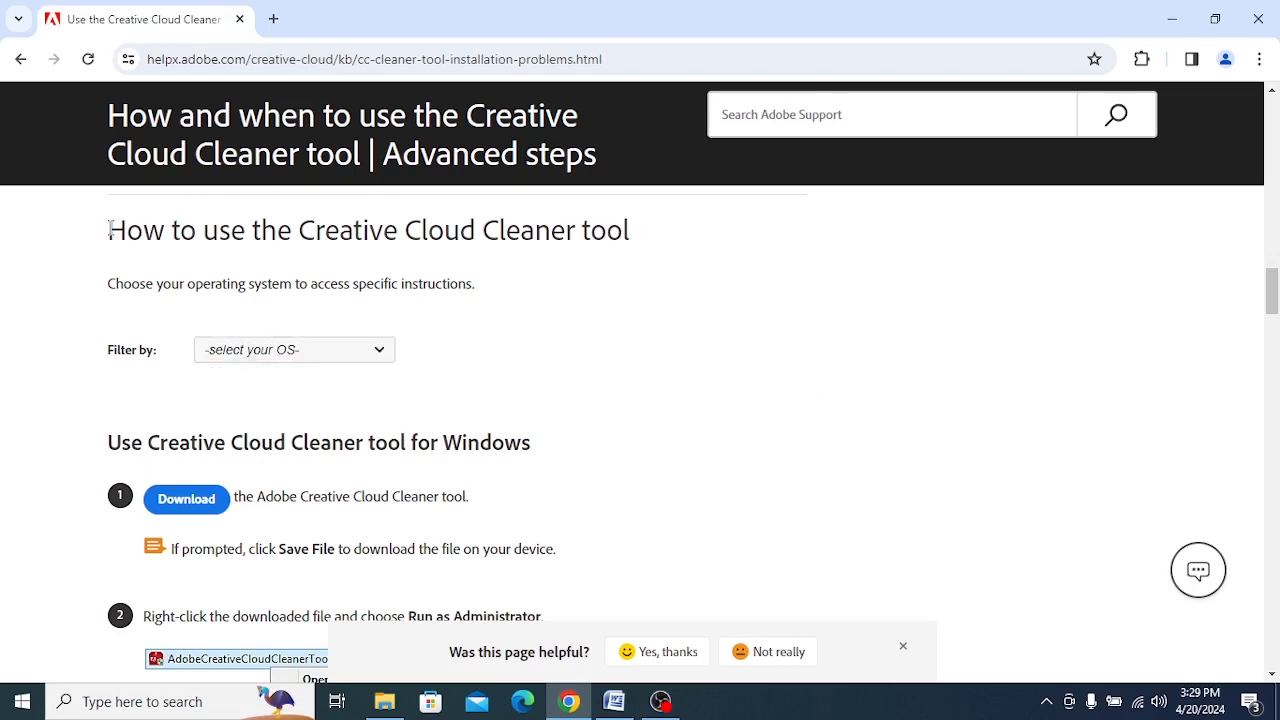
left_click_drag(110, 230, 680, 252)
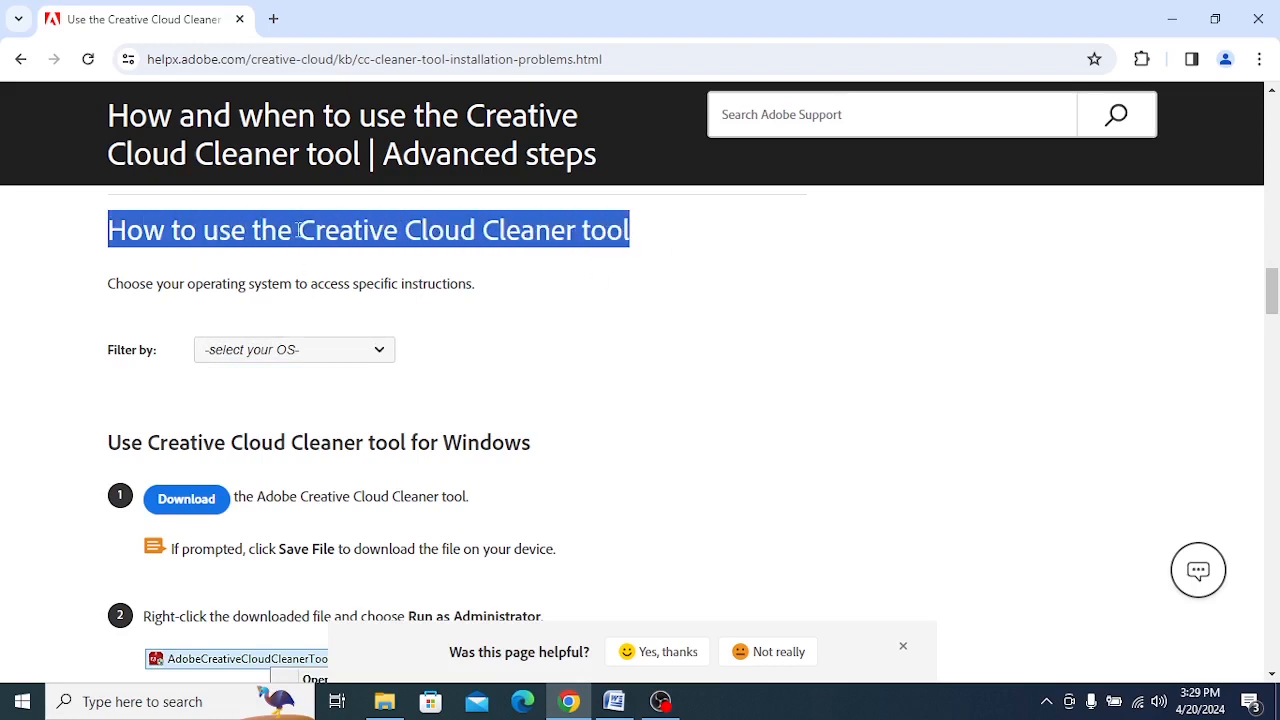
left_click(511, 231)
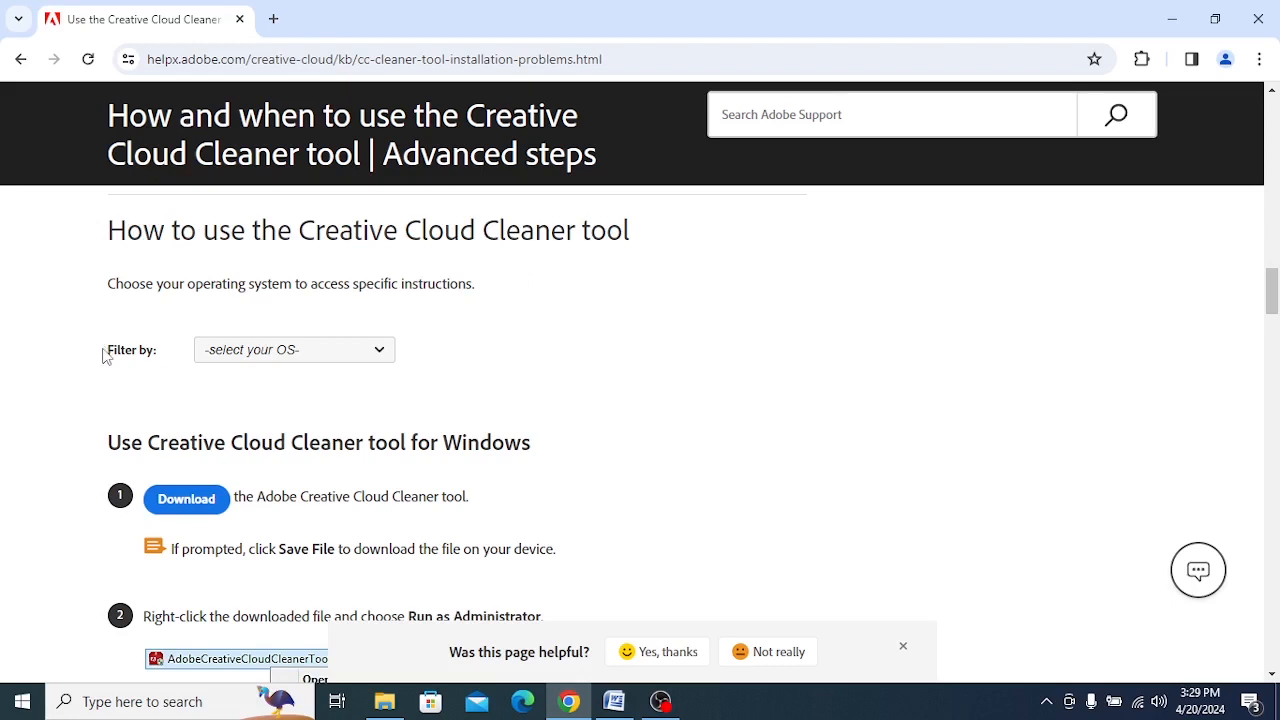
left_click_drag(104, 356, 180, 357)
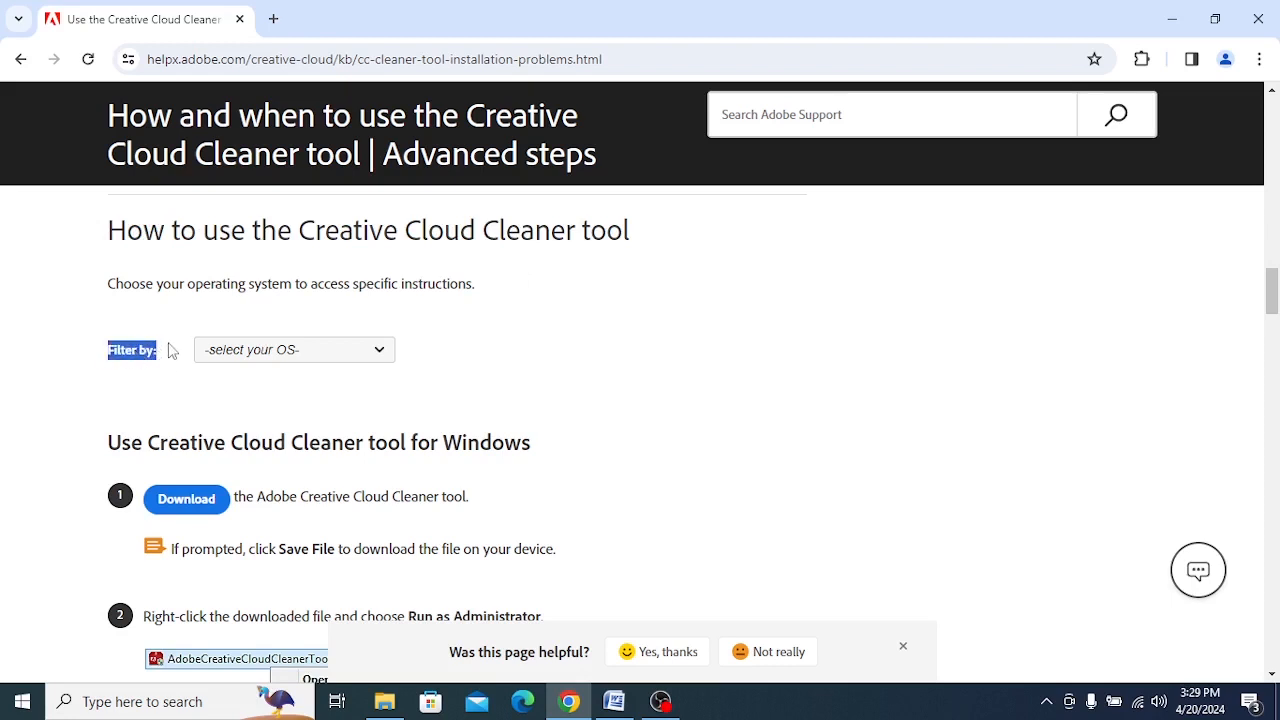
left_click(171, 350)
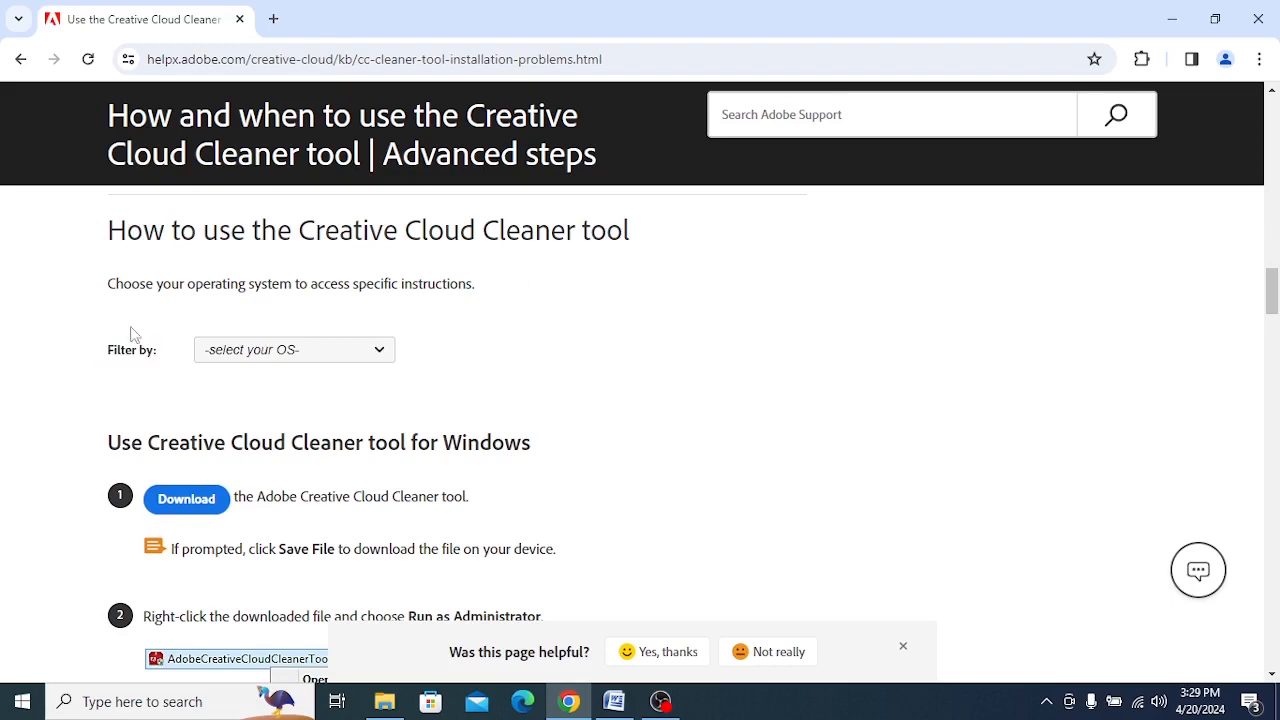
Step: Filter the Cleaner tool instructions by Windows and download the Adobe Creative Cloud Cleaner tool
left_click(377, 362)
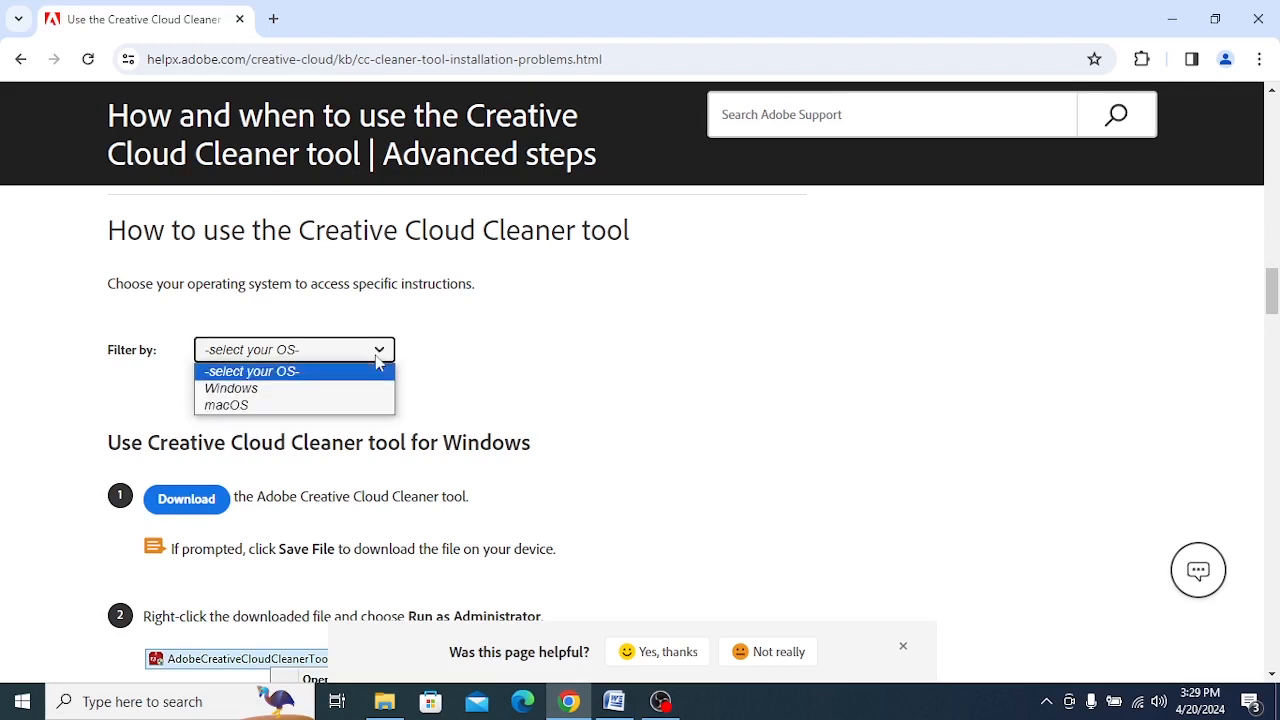
left_click(272, 399)
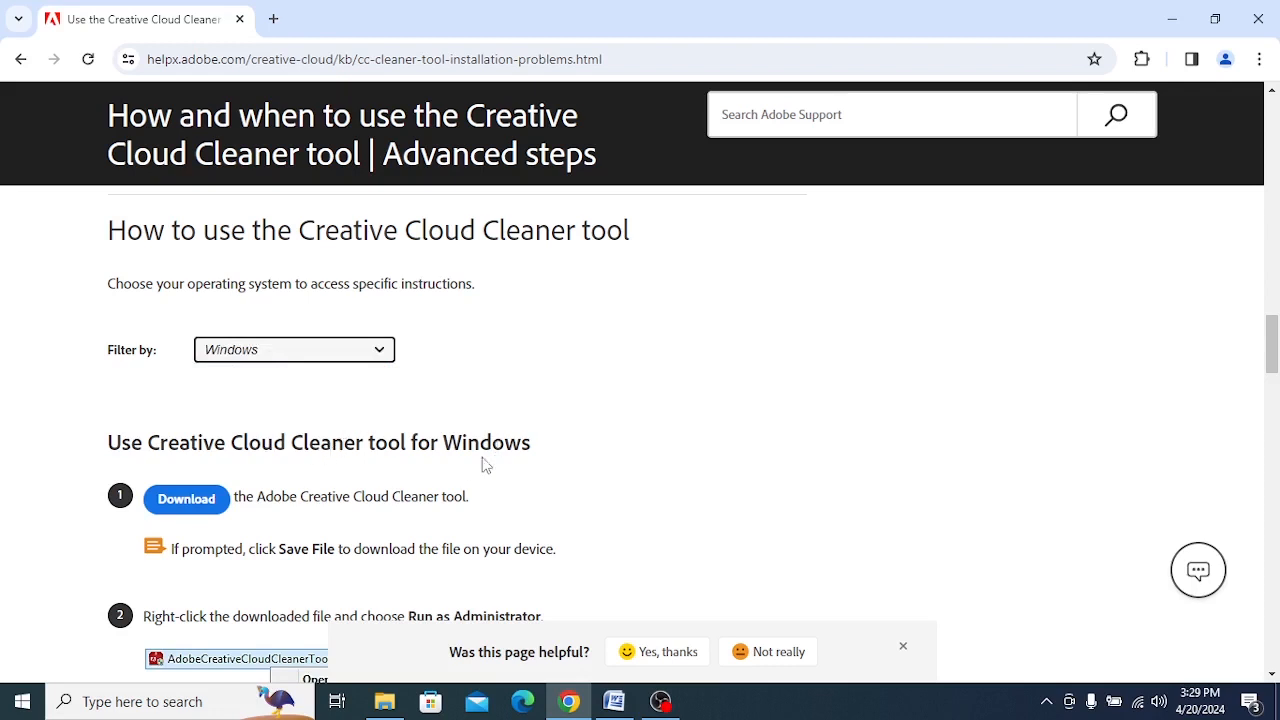
scroll(485, 466, "down", 2)
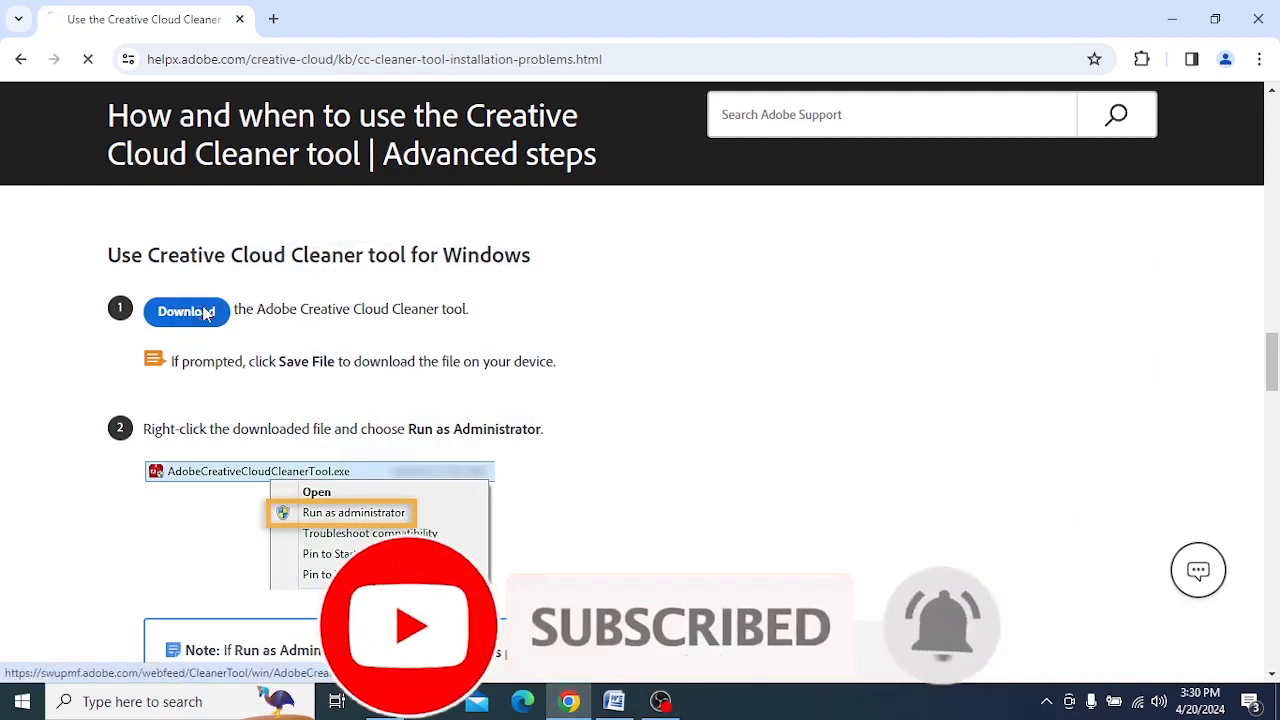
left_click(205, 314)
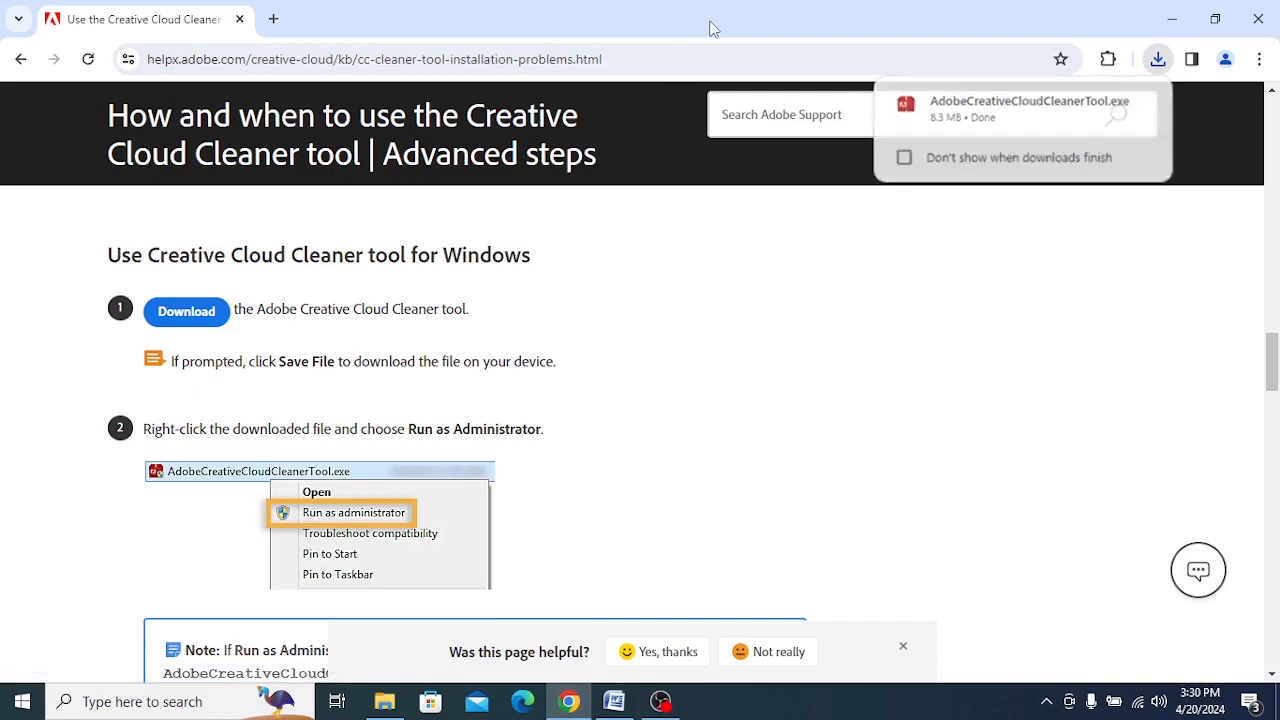
Step: Remove the AdobeCreativeCloudCleanerTool.exe entry from the browser's downloads list and close that list
left_click_drag(711, 26, 151, 119)
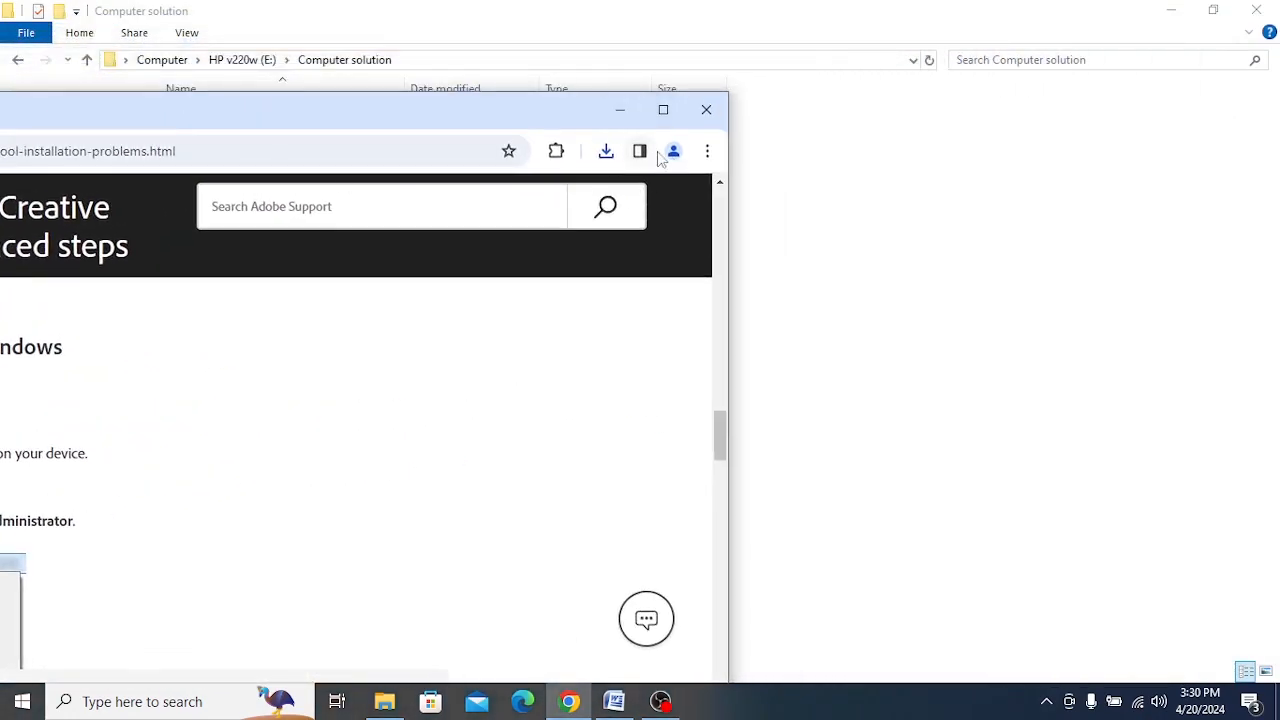
left_click(707, 151)
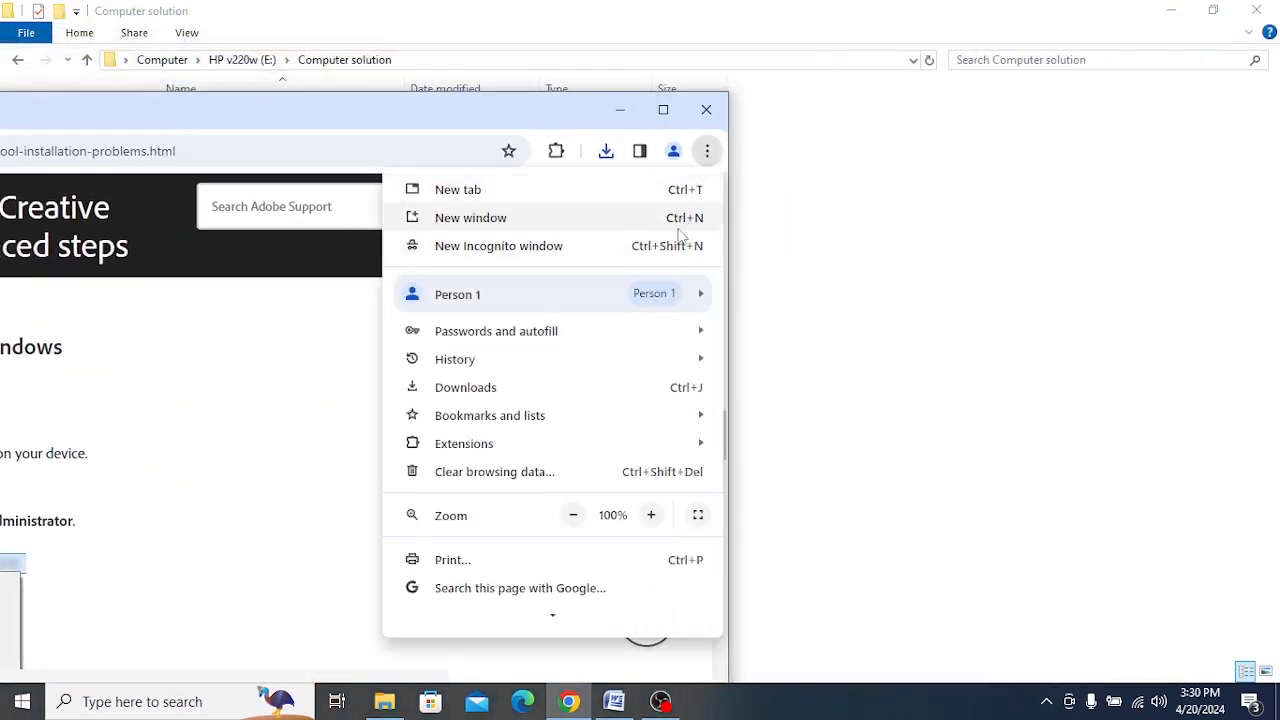
left_click(500, 388)
left_click_drag(449, 121, 638, 112)
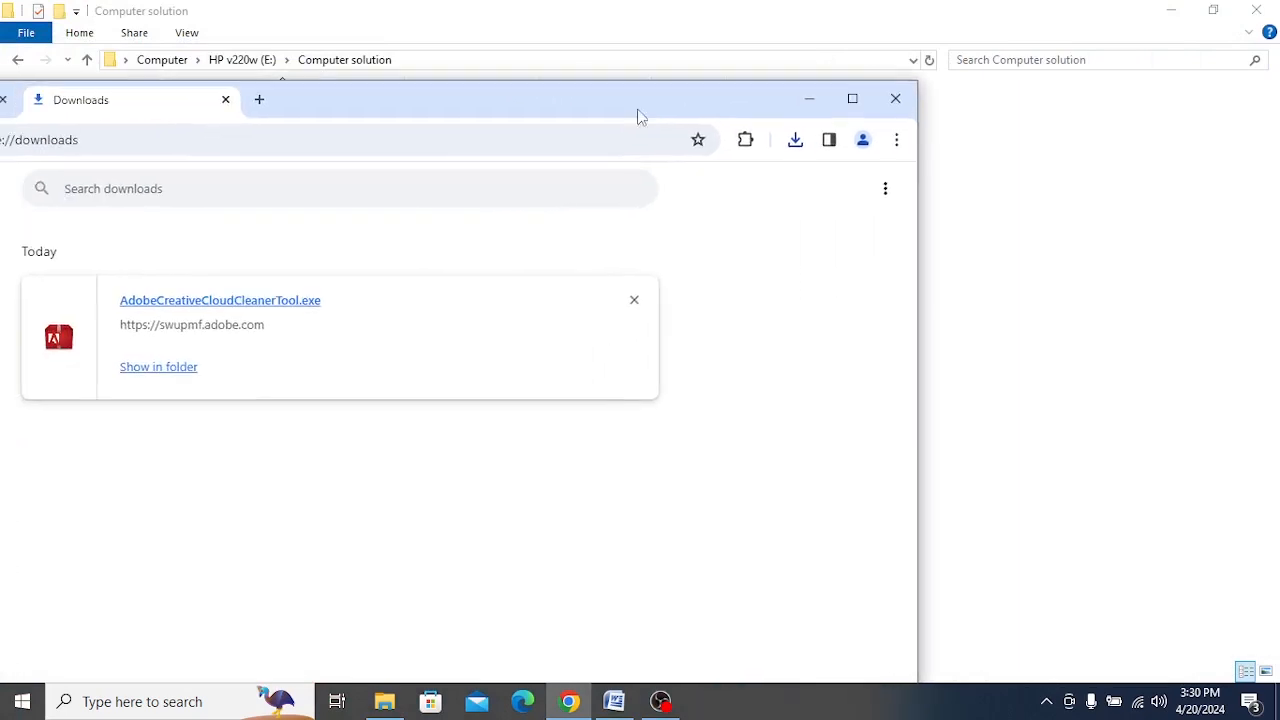
left_click(635, 301)
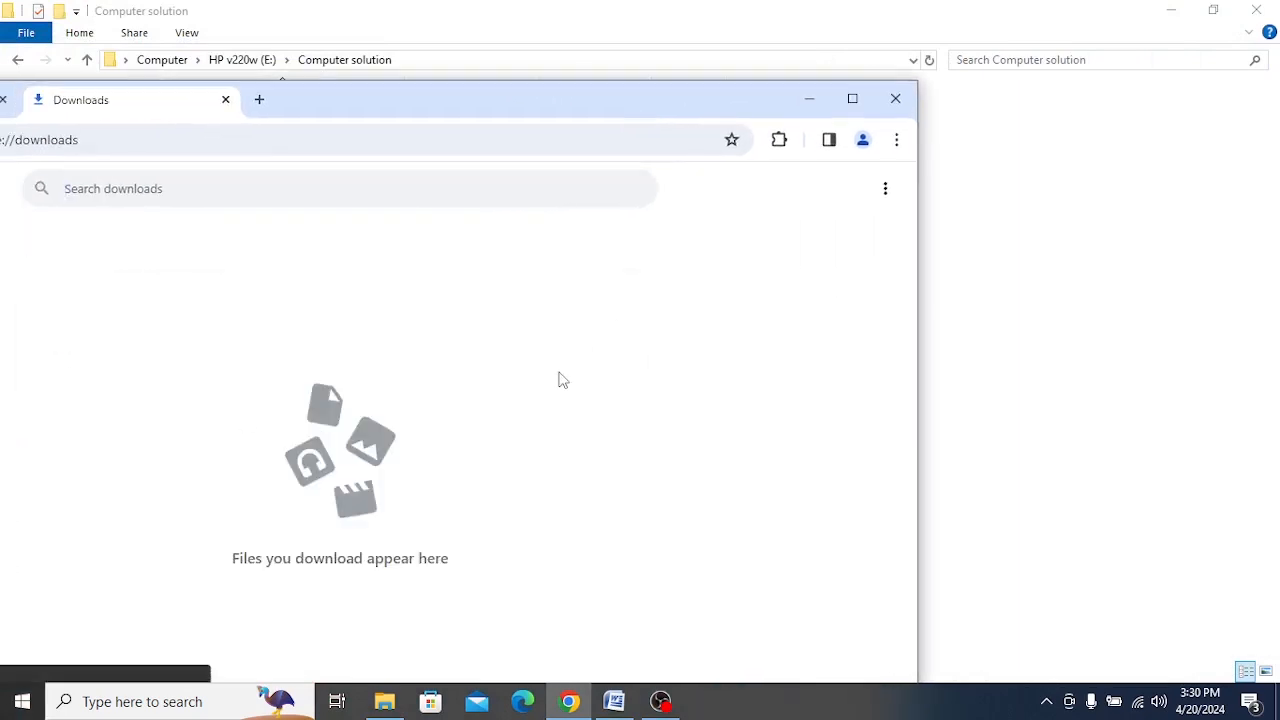
left_click(225, 100)
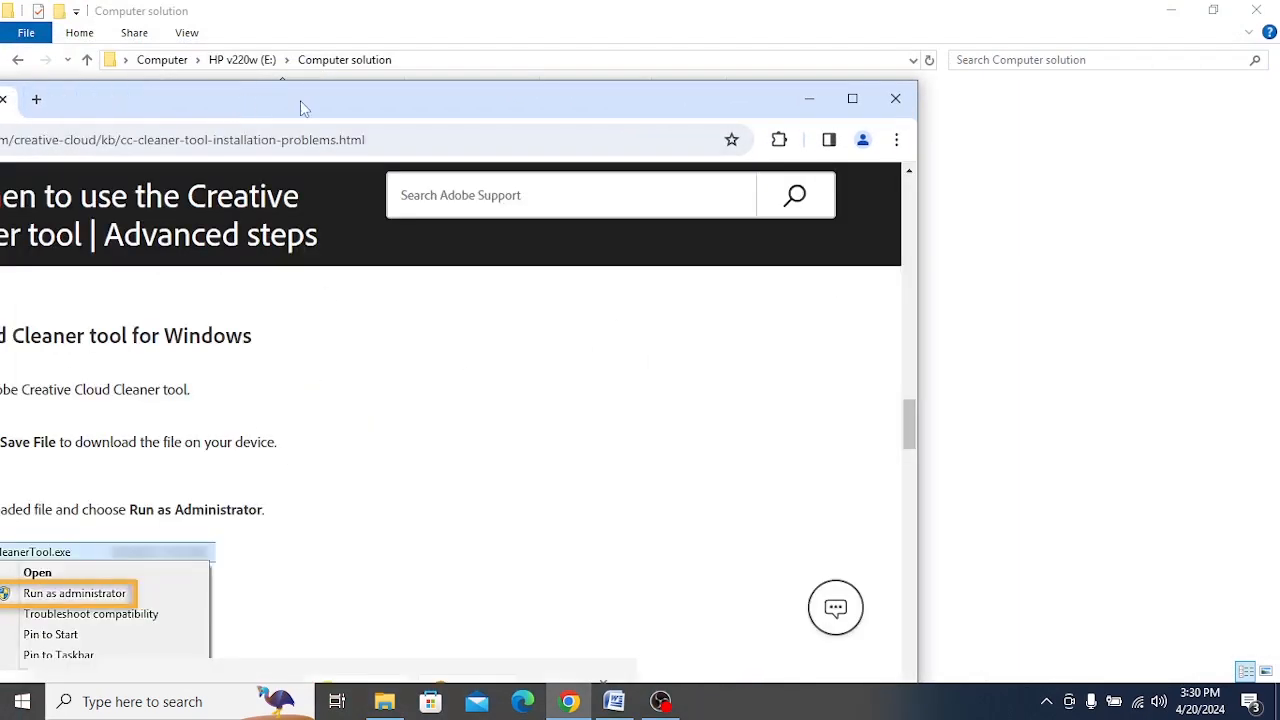
Step: Minimize Chrome and open the Downloads folder in File Explorer
double_click(300, 100)
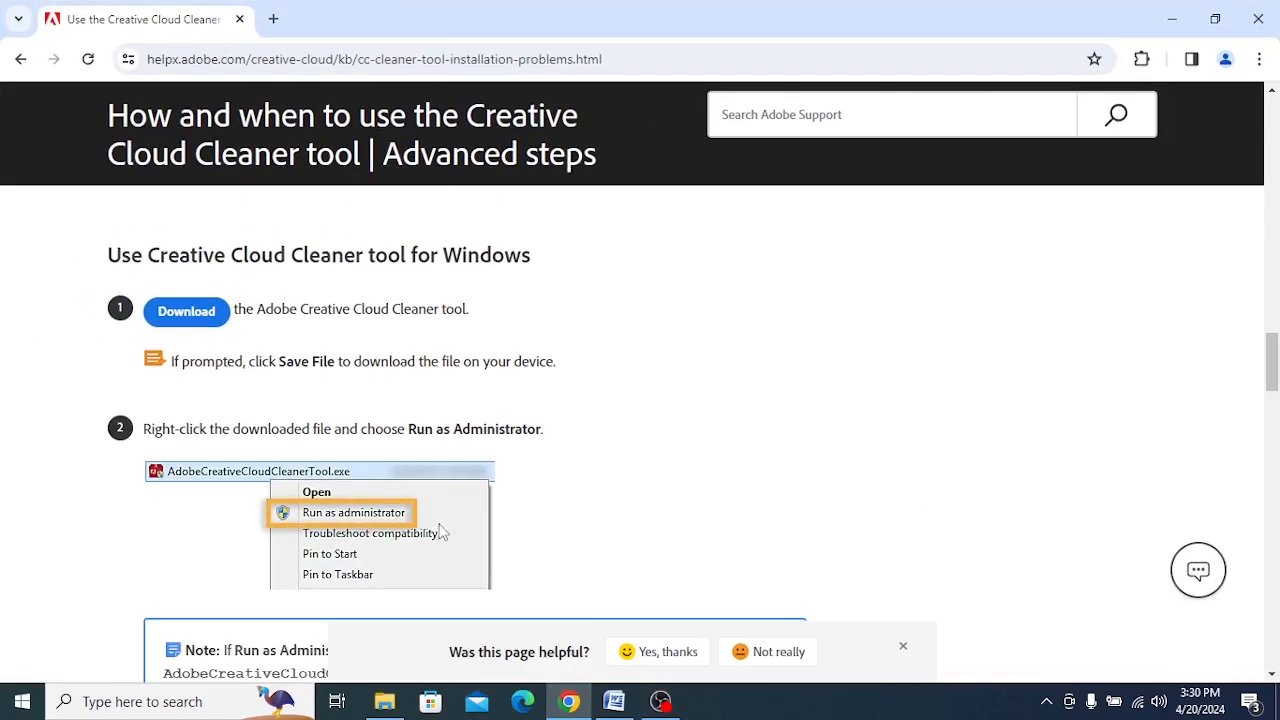
left_click(568, 703)
left_click(18, 62)
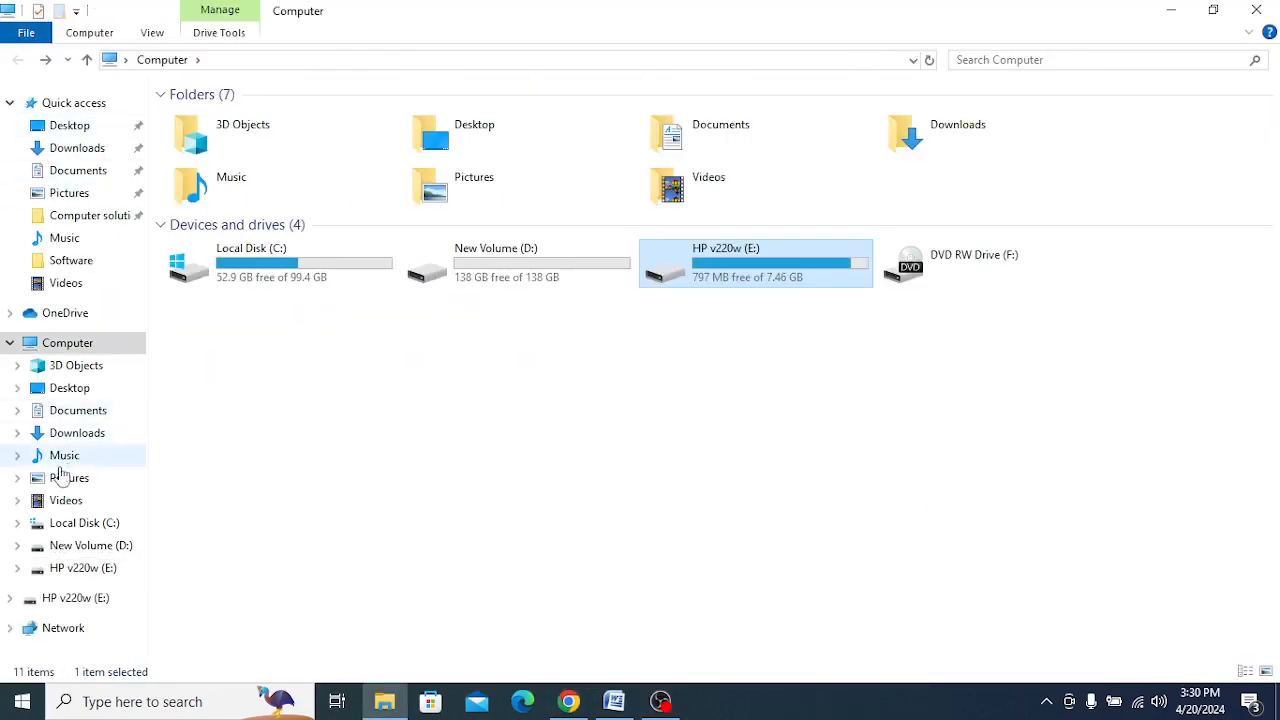
left_click(70, 436)
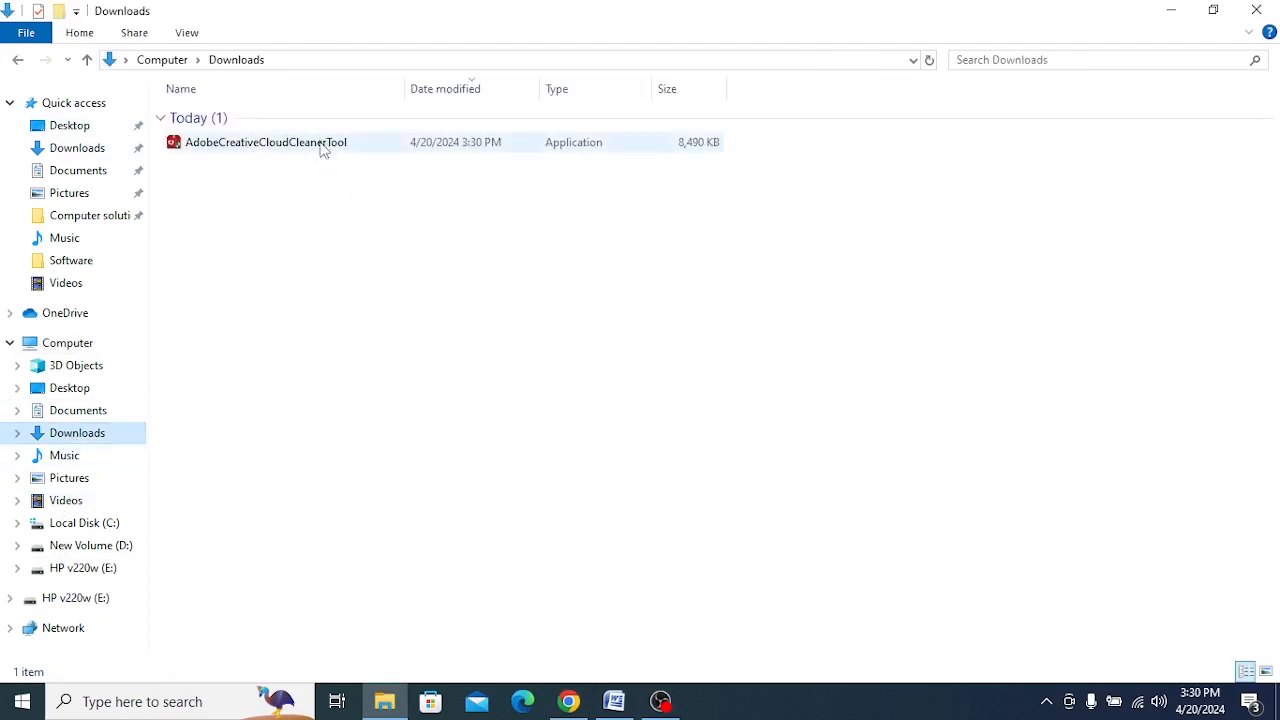
Step: Run the downloaded AdobeCreativeCloudCleanerTool application as administrator
left_click(281, 147)
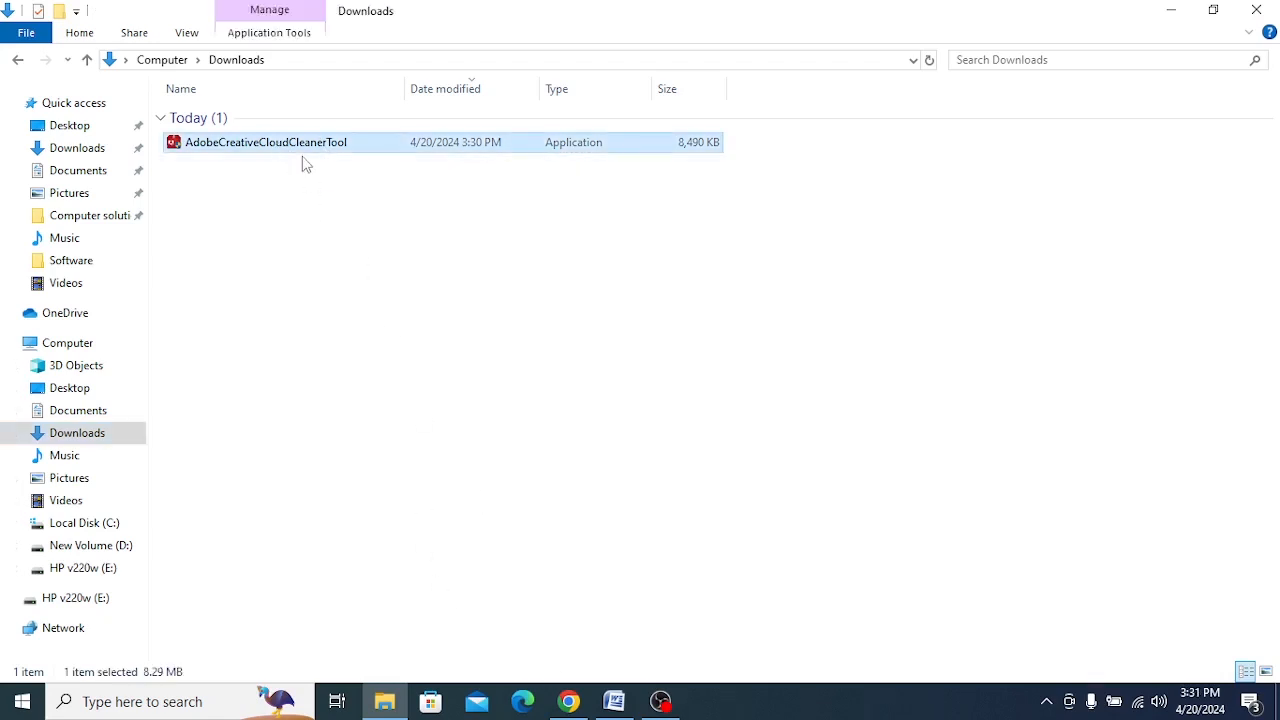
right_click(300, 148)
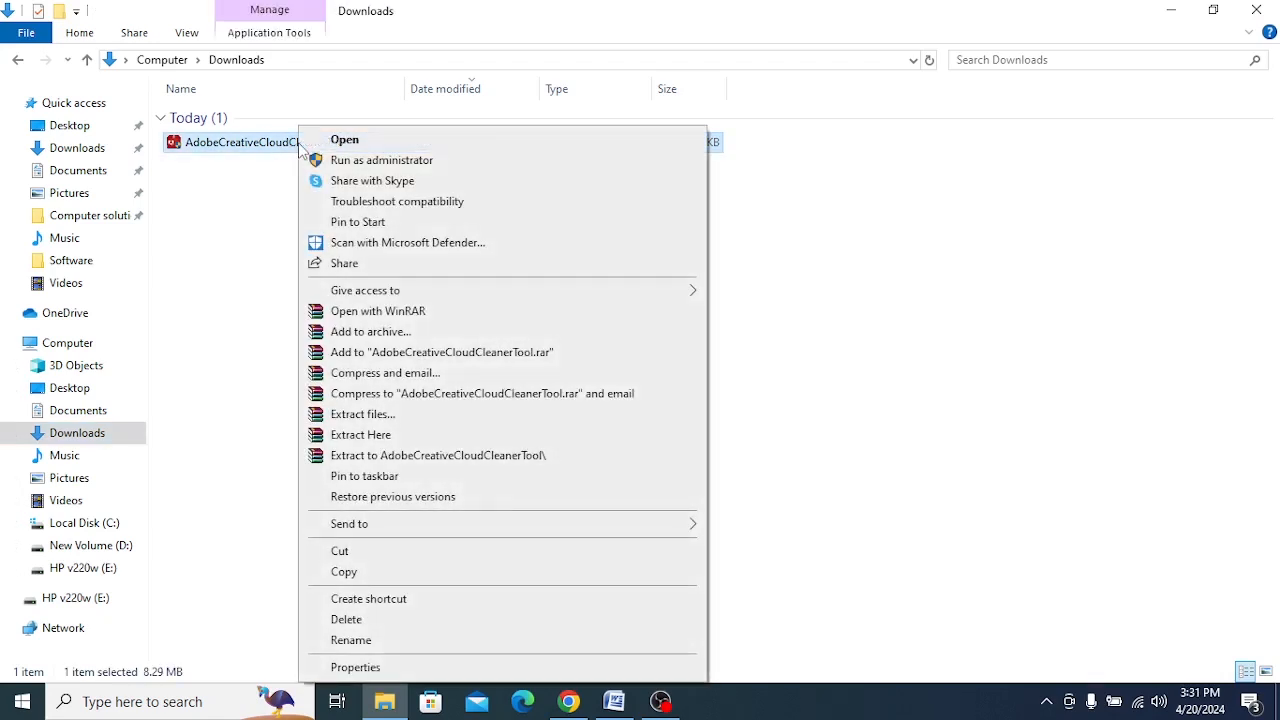
left_click(384, 162)
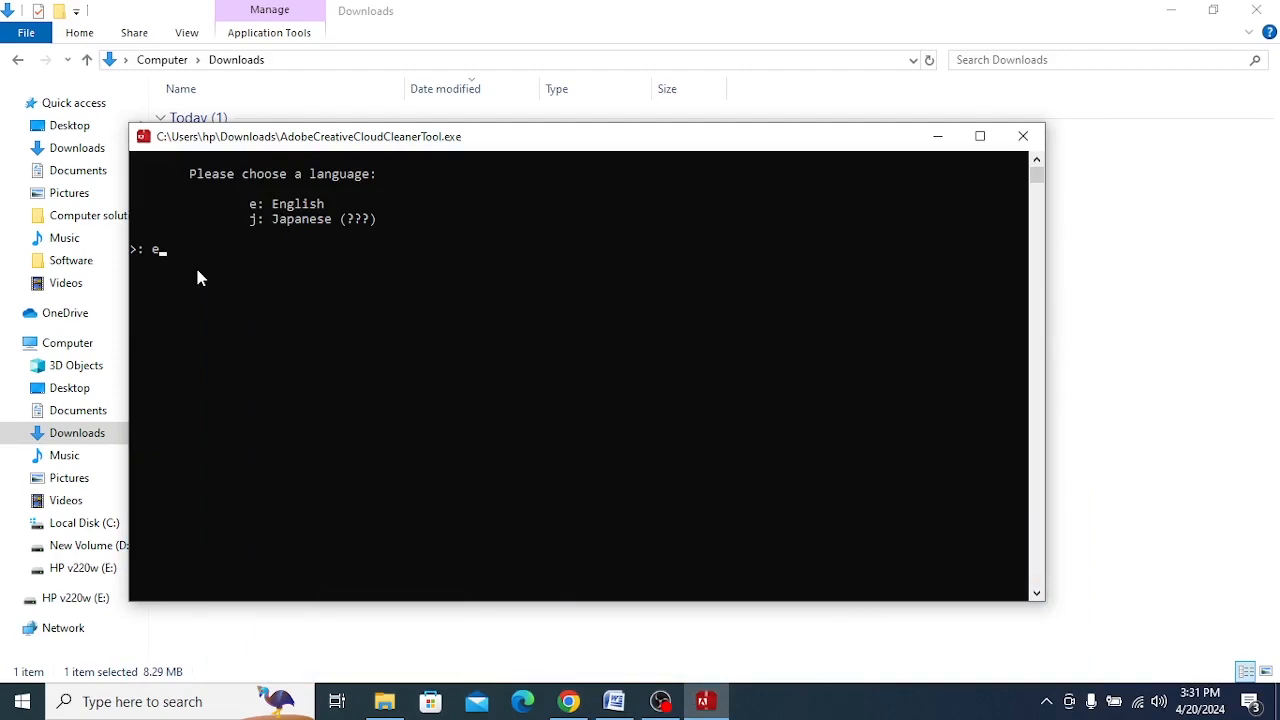
Step: Choose English (e) as the Cleaner tool's language and accept the disclaimer with y
key("Return")
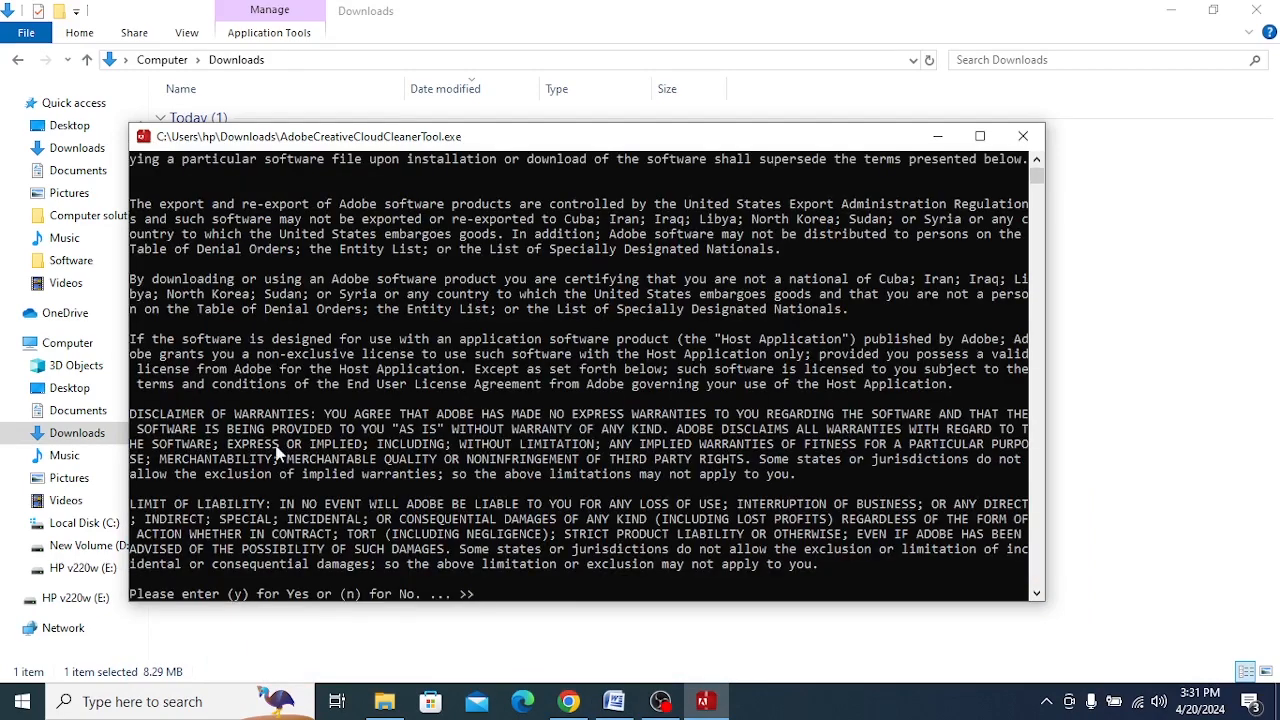
scroll(280, 455, "down", 2)
scroll(277, 473, "down", 1)
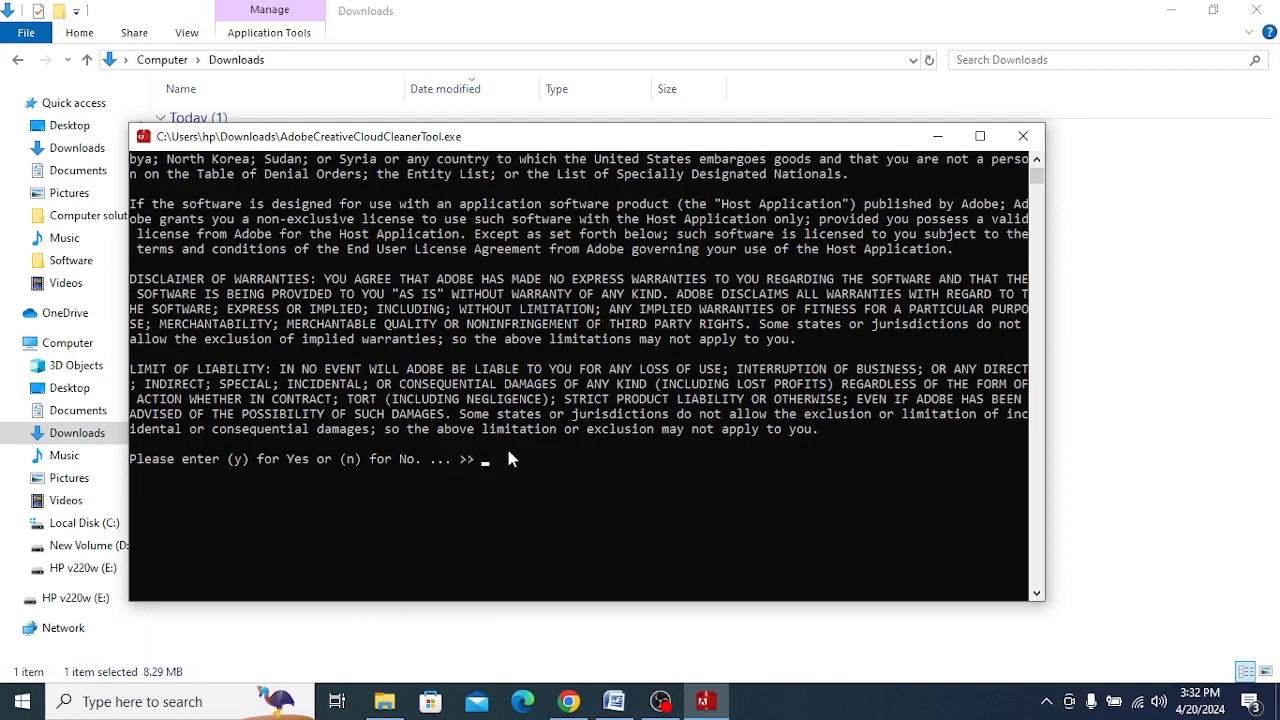
type("y")
key("Return")
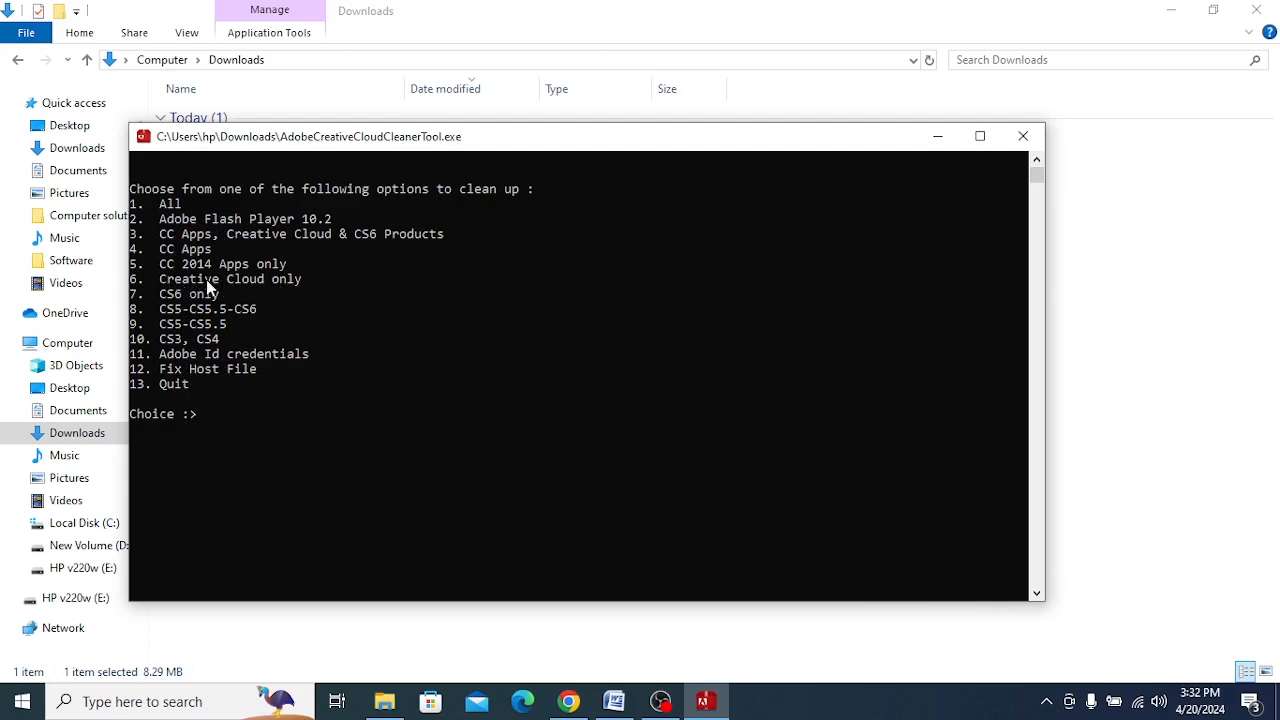
Step: Choose clean-up option 6, Creative Cloud only, and select product 1, Adobe Creative Cloud Desktop, for removal
type("6")
key("Return")
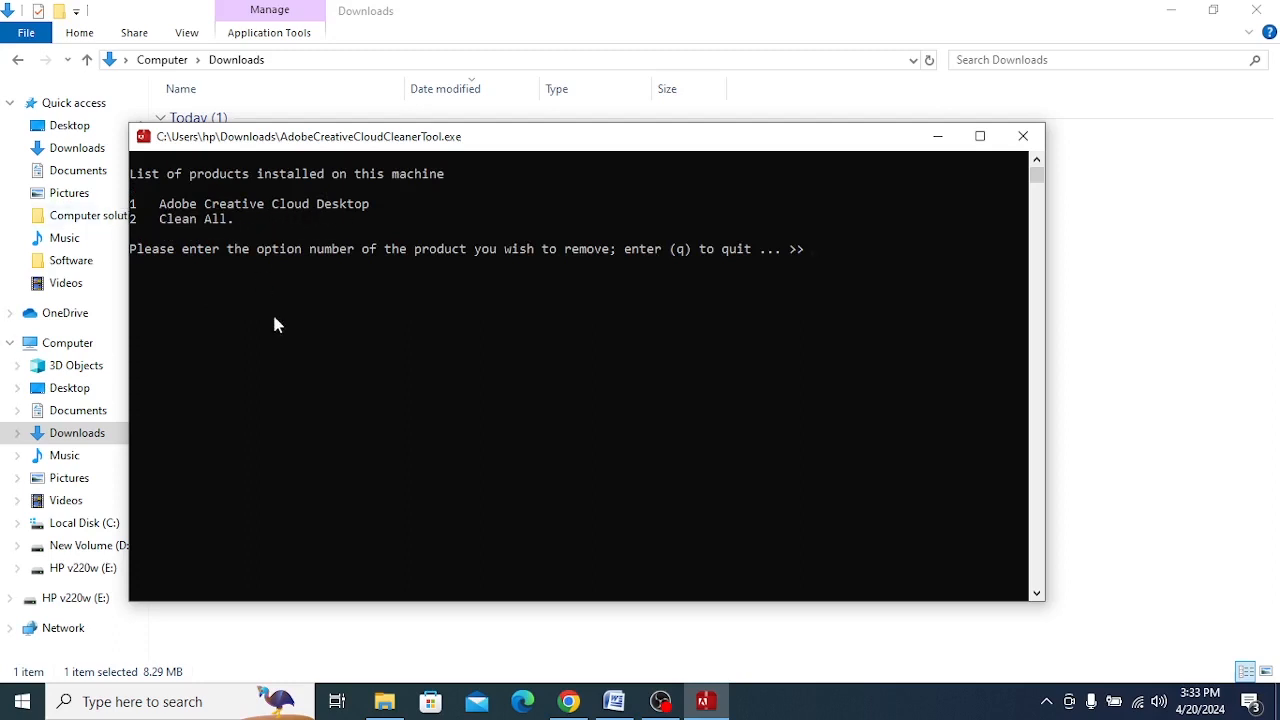
type("1")
key("Return")
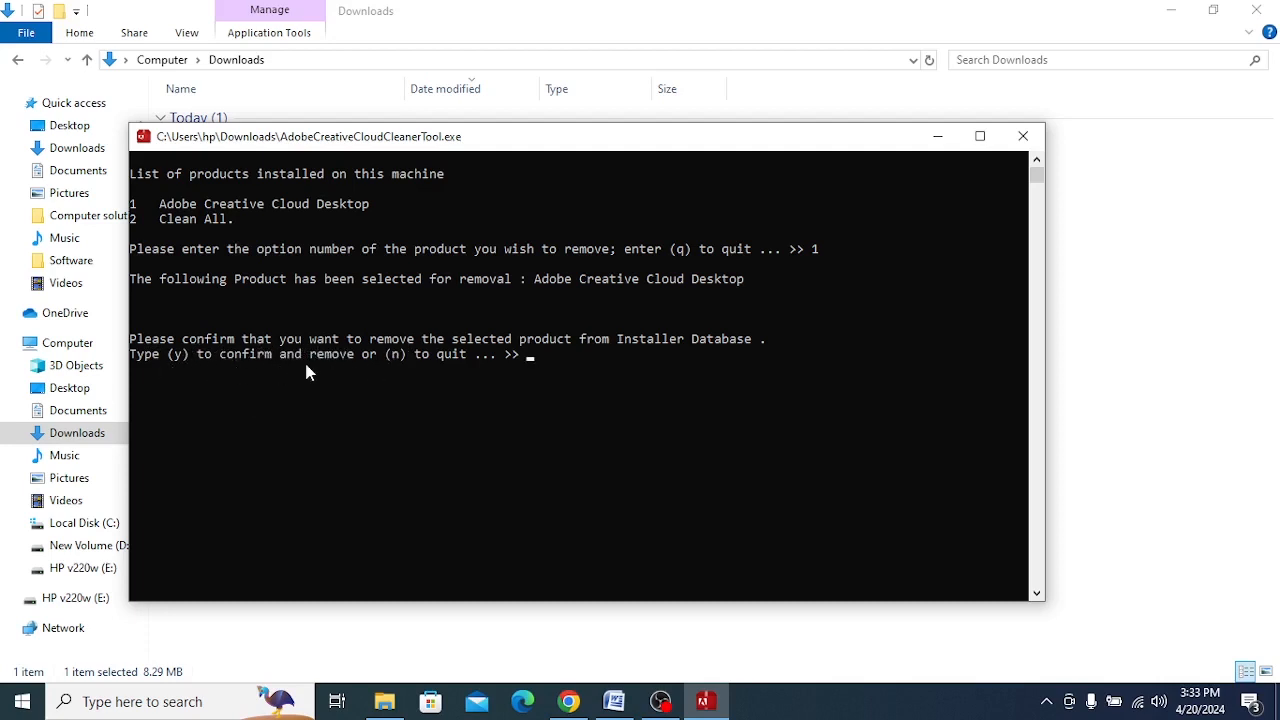
Step: Confirm the removal of Adobe Creative Cloud Desktop with y and quit the Cleaner tool when it finishes
type("y")
key("Return")
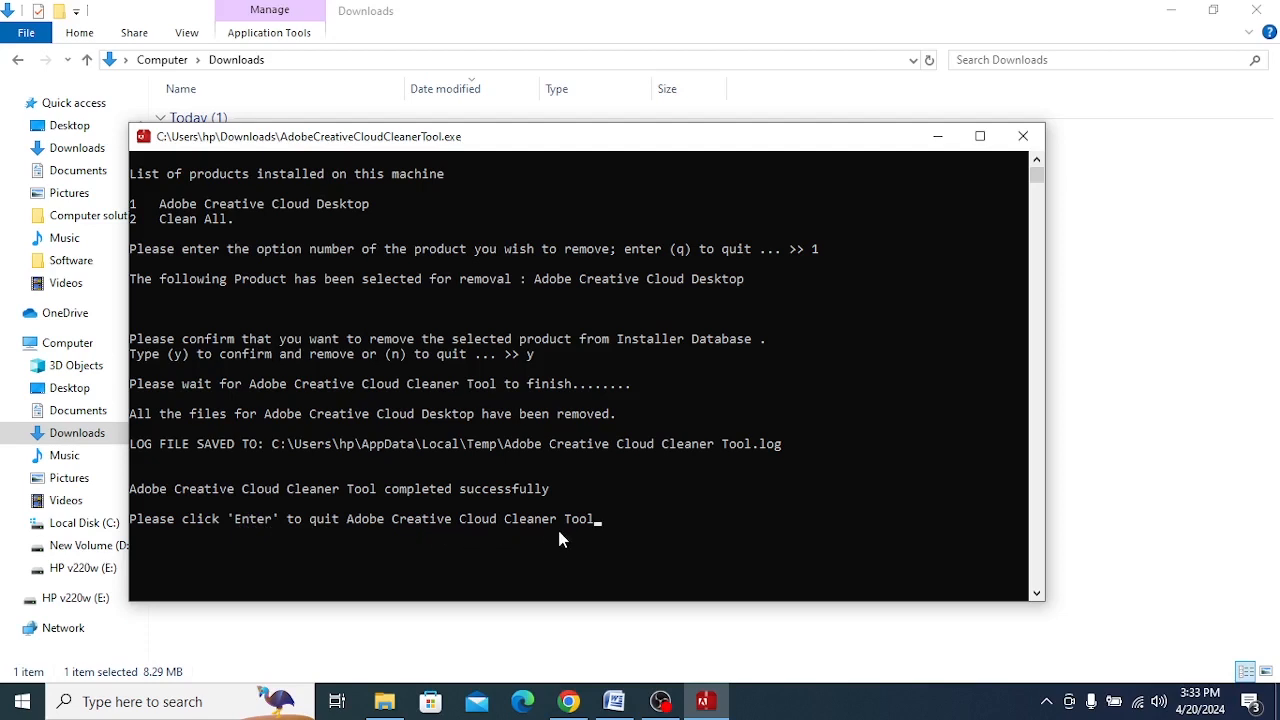
key("Return")
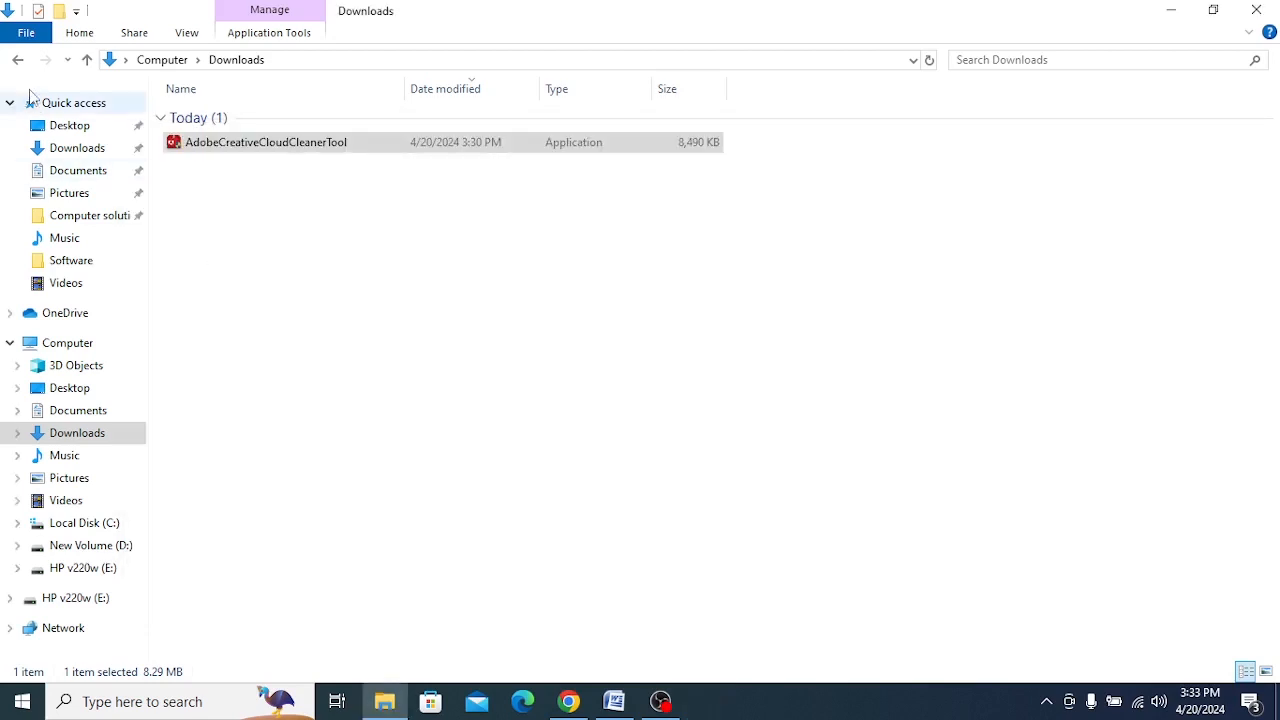
Step: Leave the Downloads folder and minimize File Explorer to return to the desktop
left_click(18, 60)
left_click(388, 702)
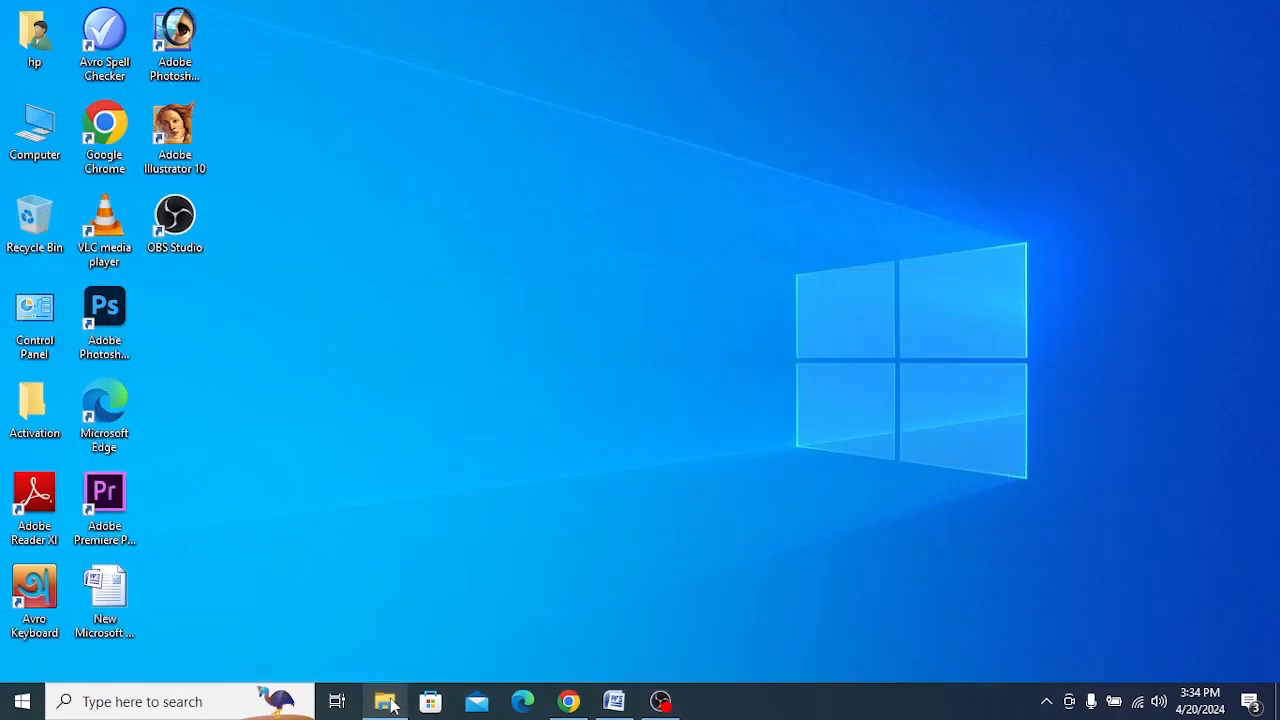
right_click(366, 357)
left_click(424, 412)
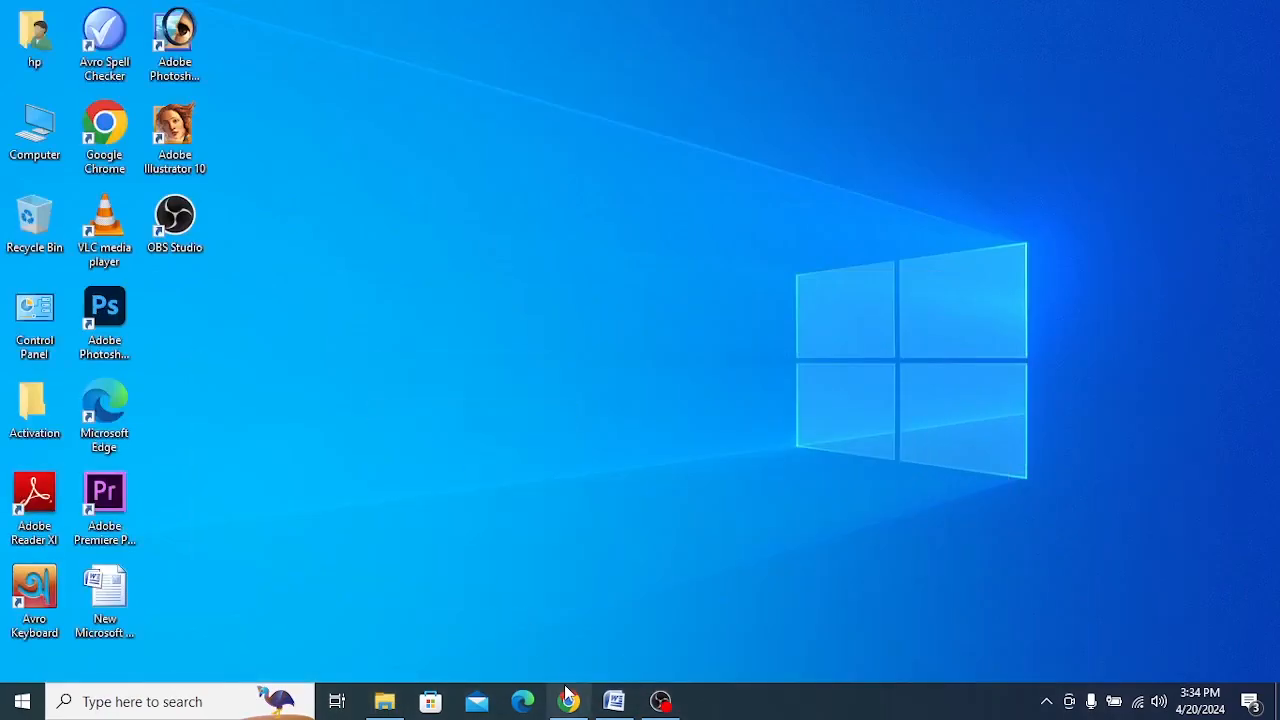
left_click(569, 702)
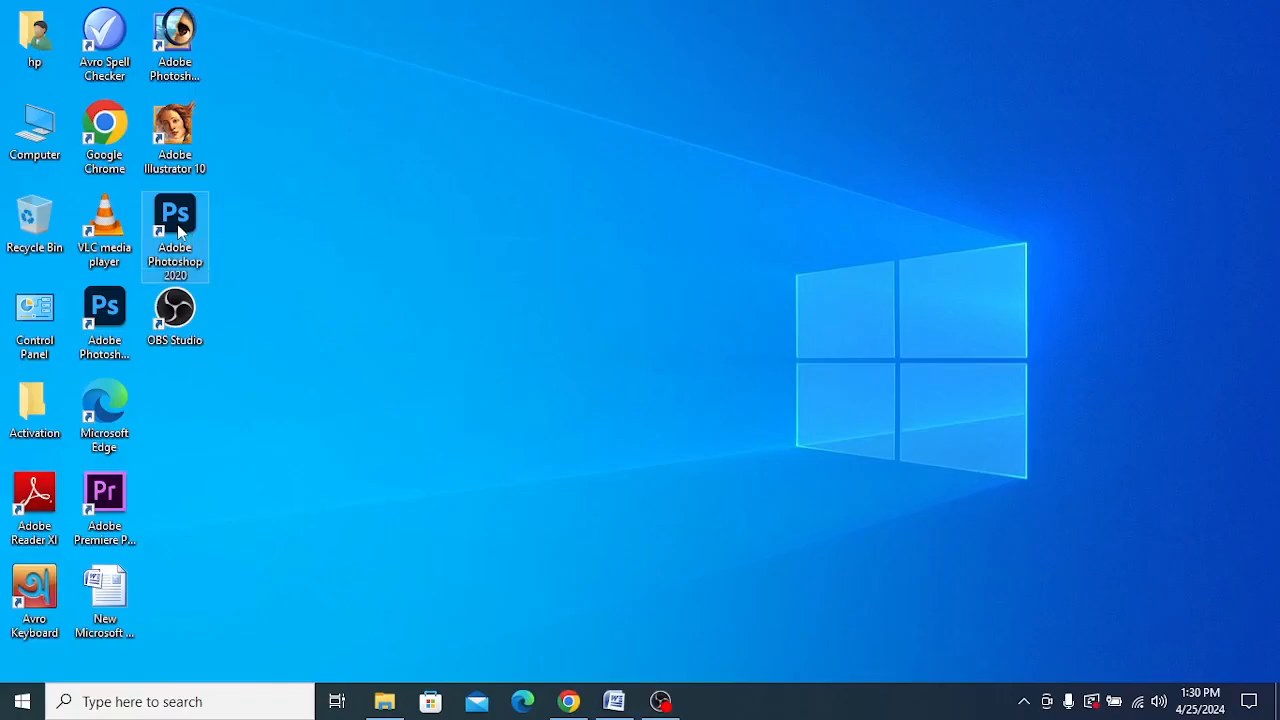
Step: Launch Adobe Photoshop 2020 from the desktop and look through the recent files on its Home screen
double_click(176, 224)
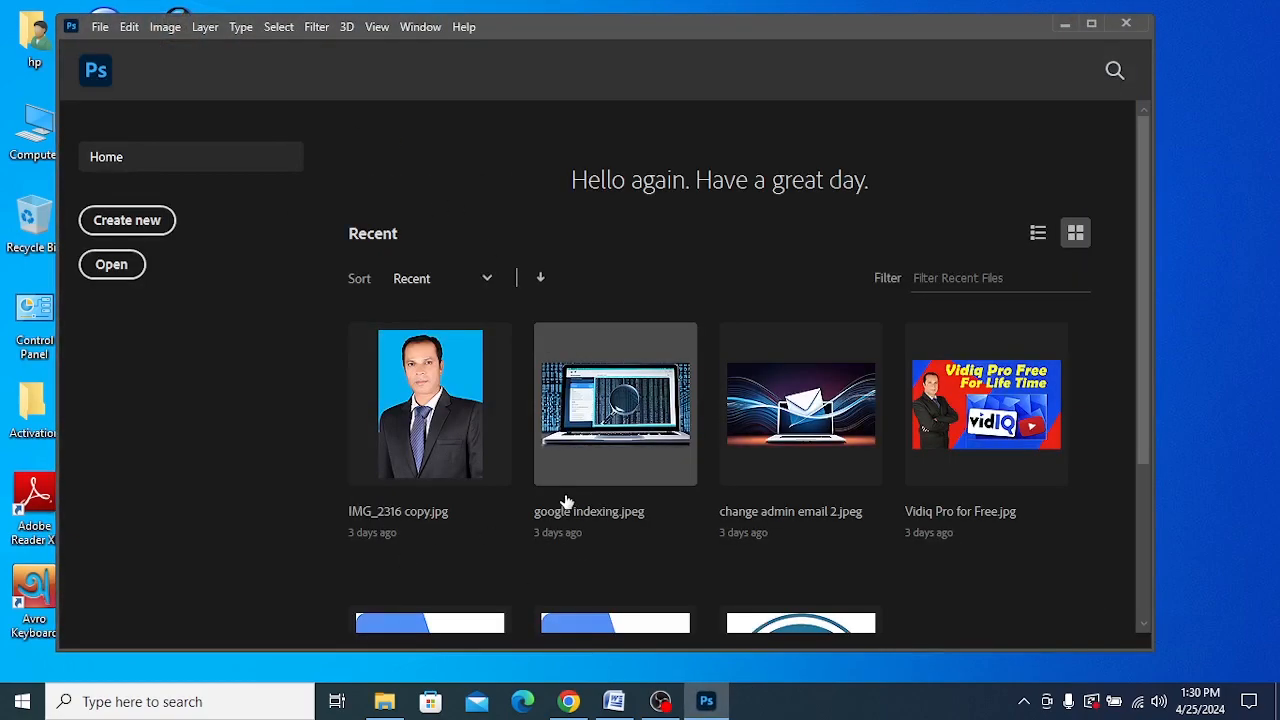
scroll(566, 501, "down", 2)
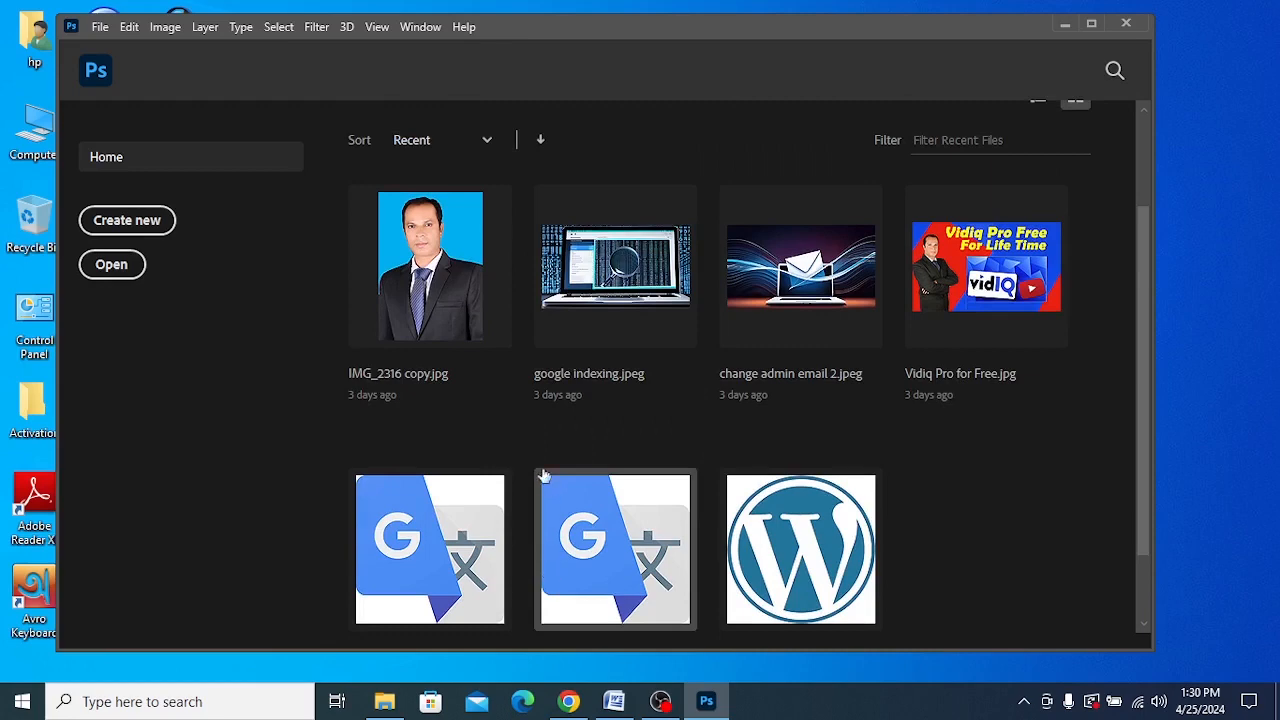
scroll(547, 455, "down", 2)
scroll(520, 421, "up", 4)
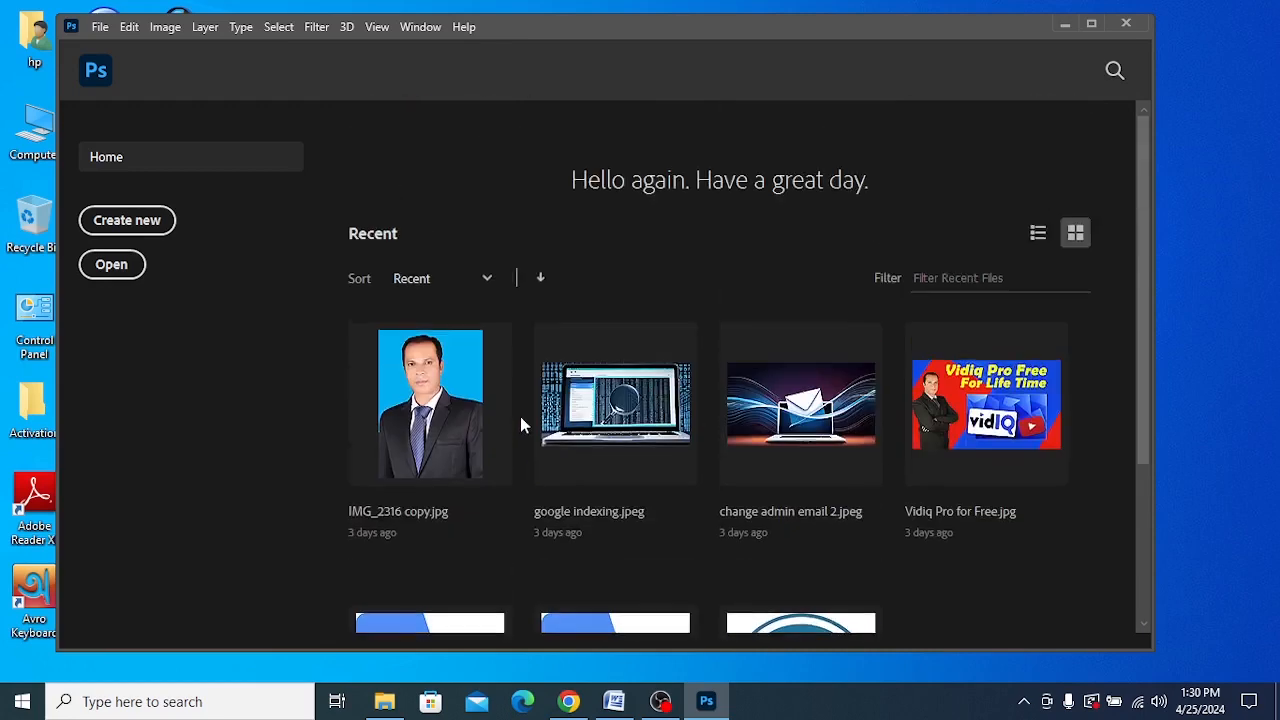
scroll(520, 421, "down", 3)
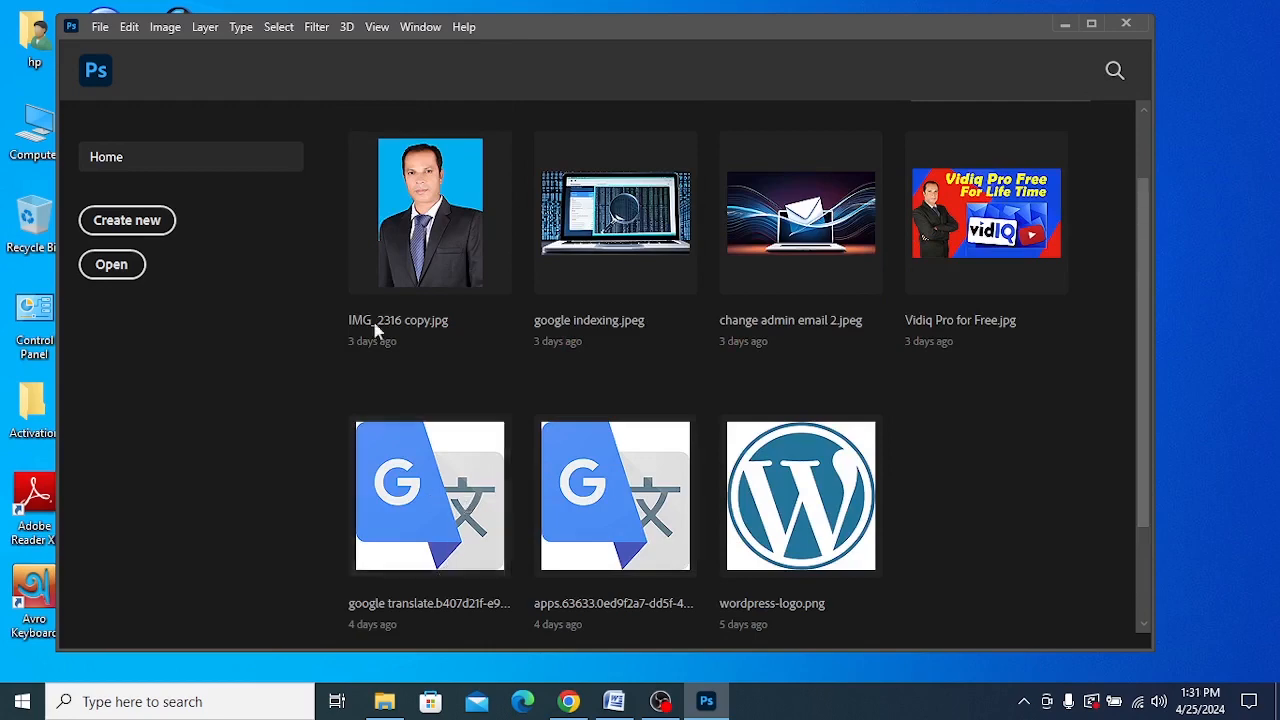
scroll(371, 329, "up", 2)
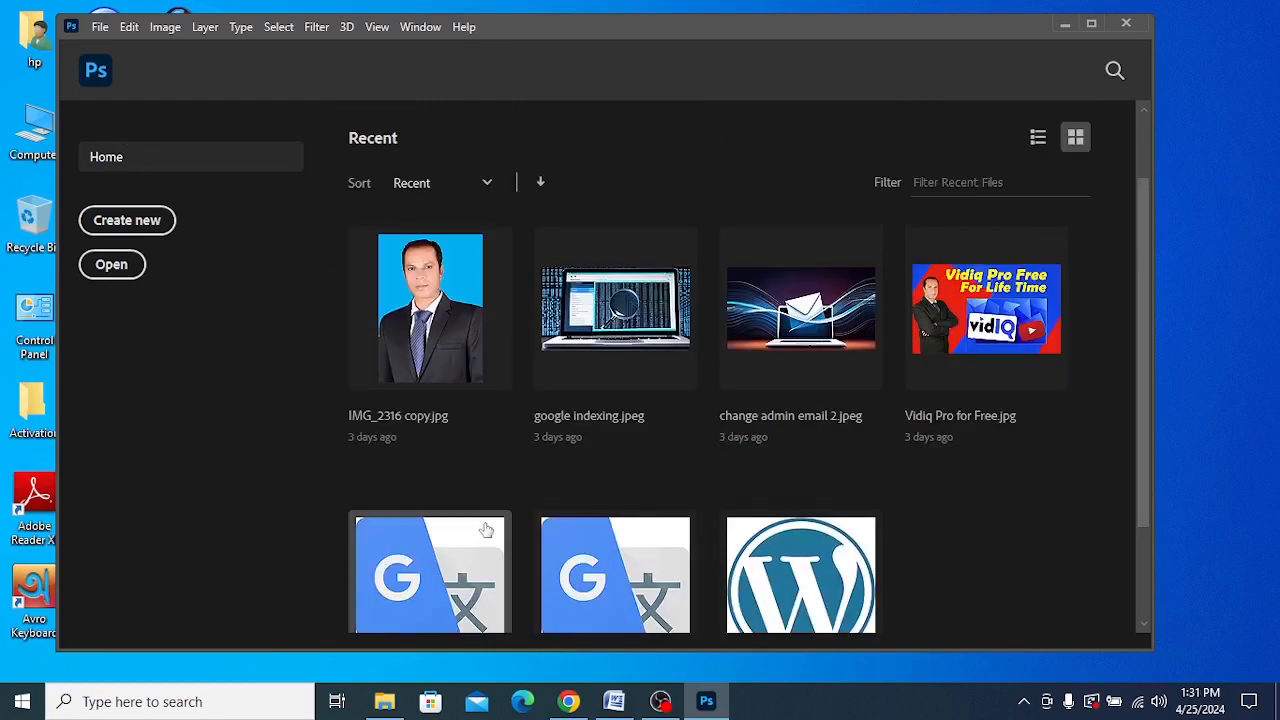